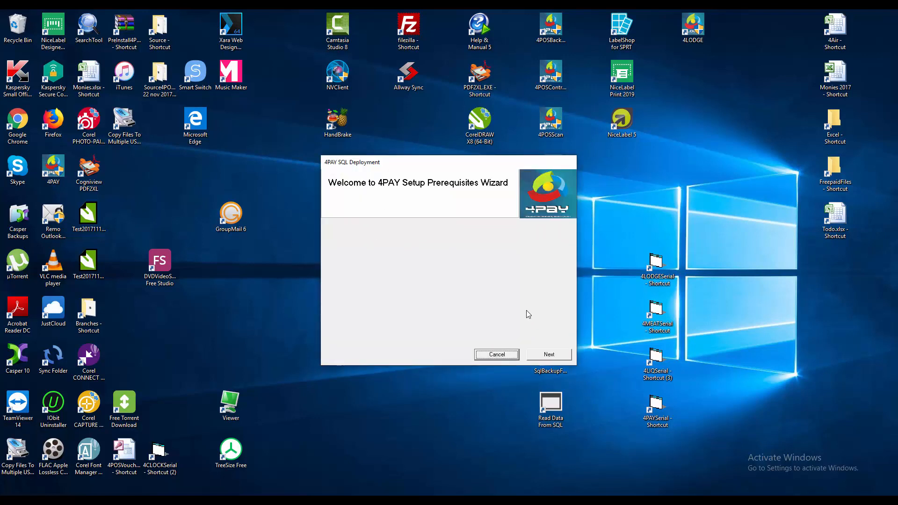
- Complete the 4PAY setup as a server (main PC) installation and close the finished deployment wizard
left_click(546, 357)
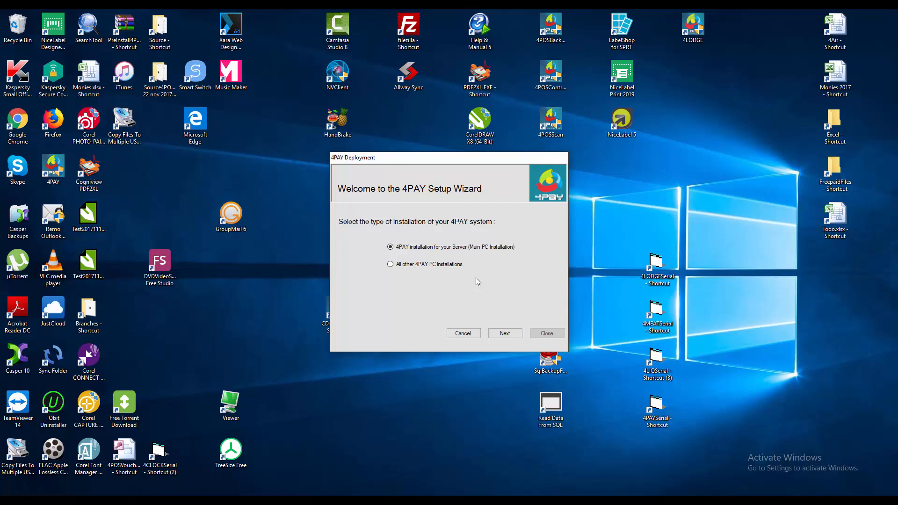
left_click(506, 333)
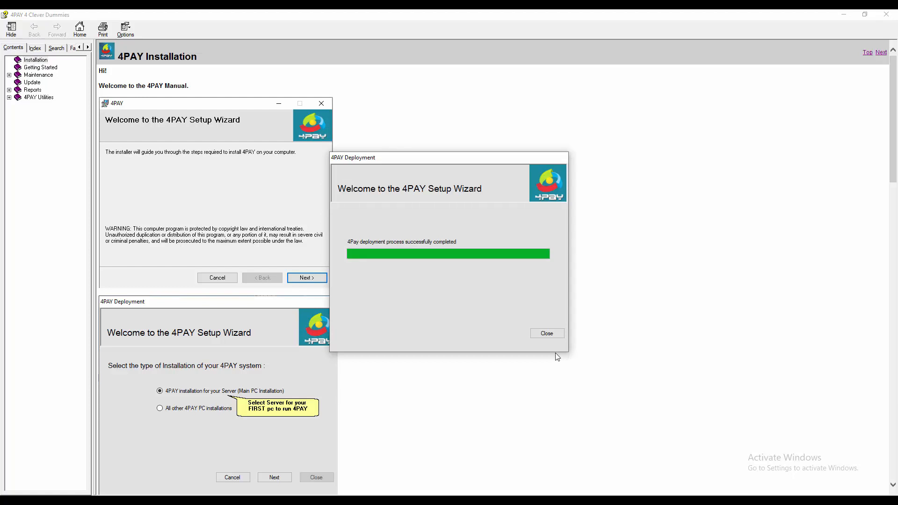
left_click(554, 335)
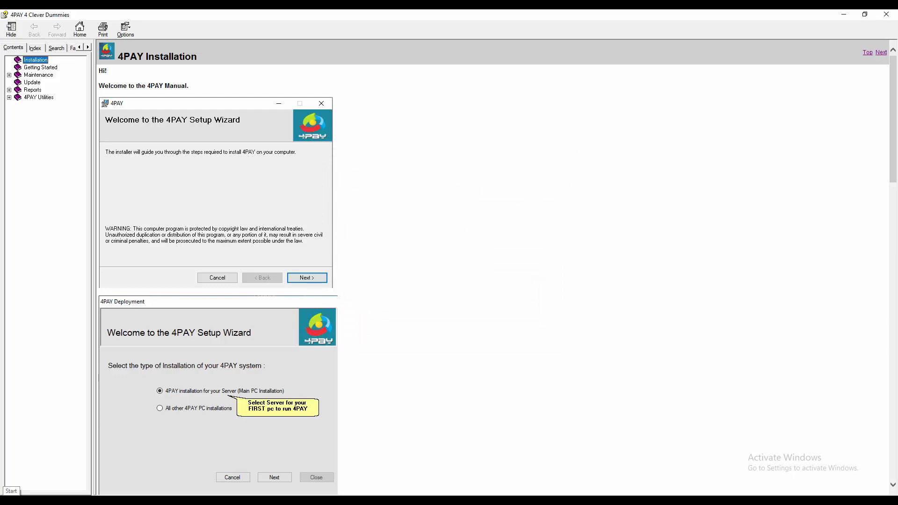
- Launch the installed 4PAY application and acknowledge the data source notice
left_click(11, 501)
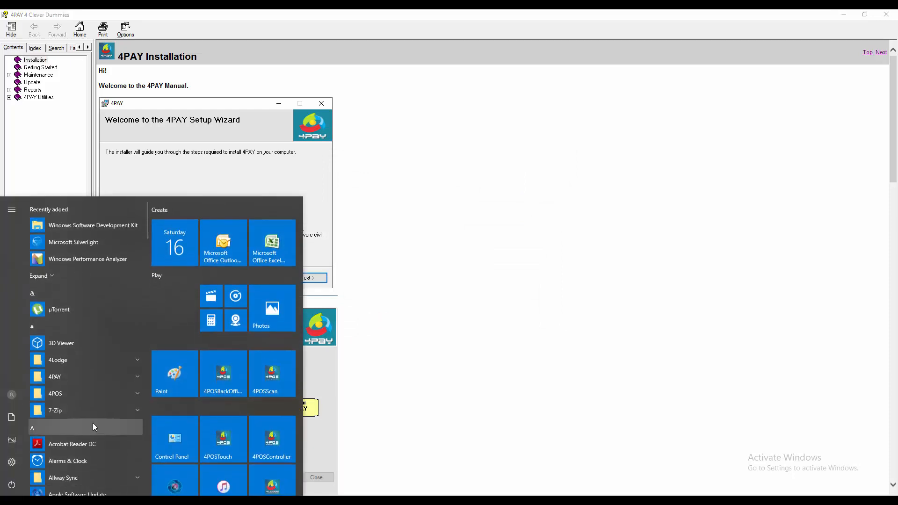
left_click(67, 378)
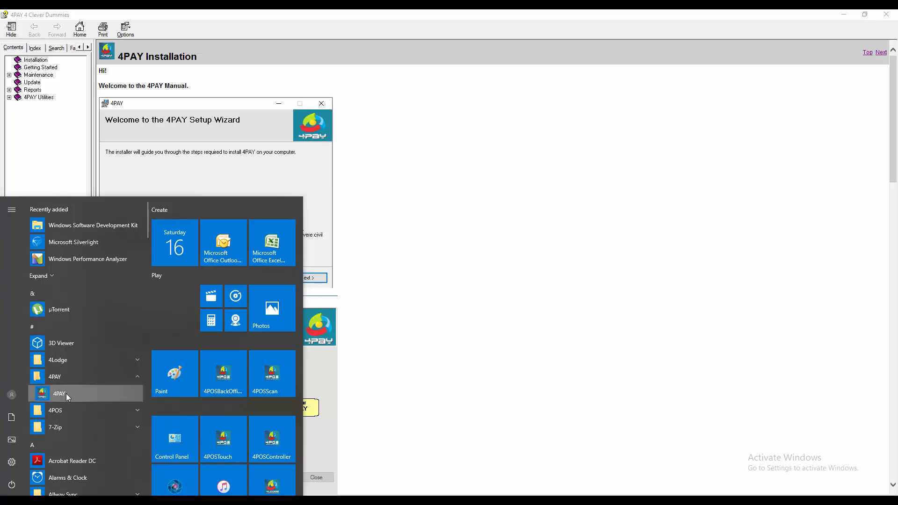
left_click(66, 393)
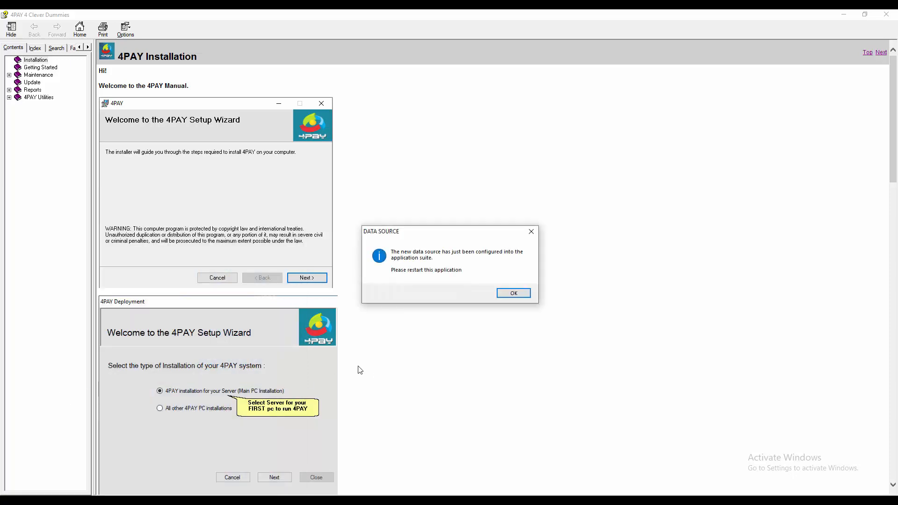
left_click(511, 296)
- Restart 4PAY and bypass the online registration to use the demo version
key("super")
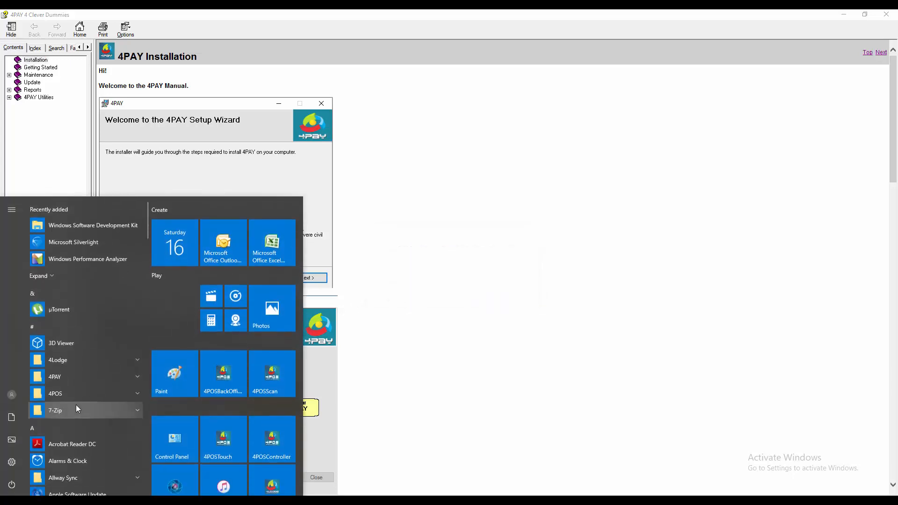
left_click(71, 376)
left_click(71, 396)
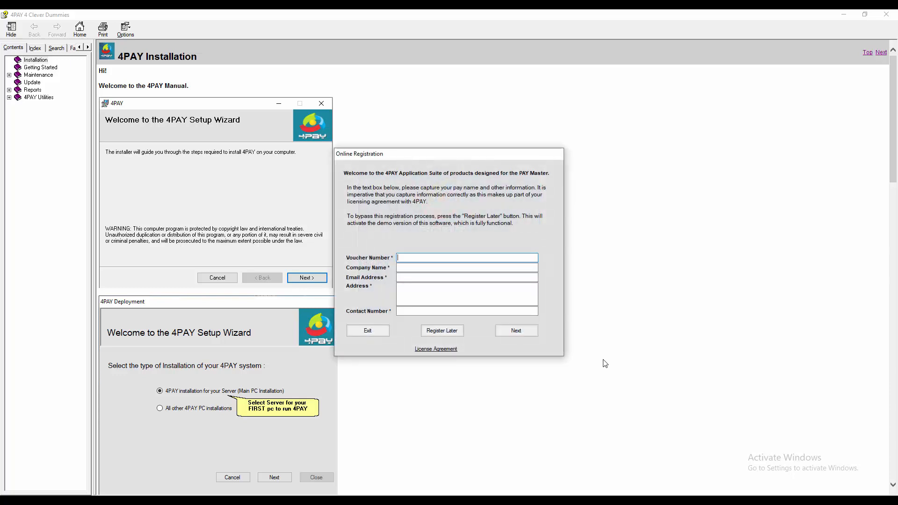
left_click(448, 330)
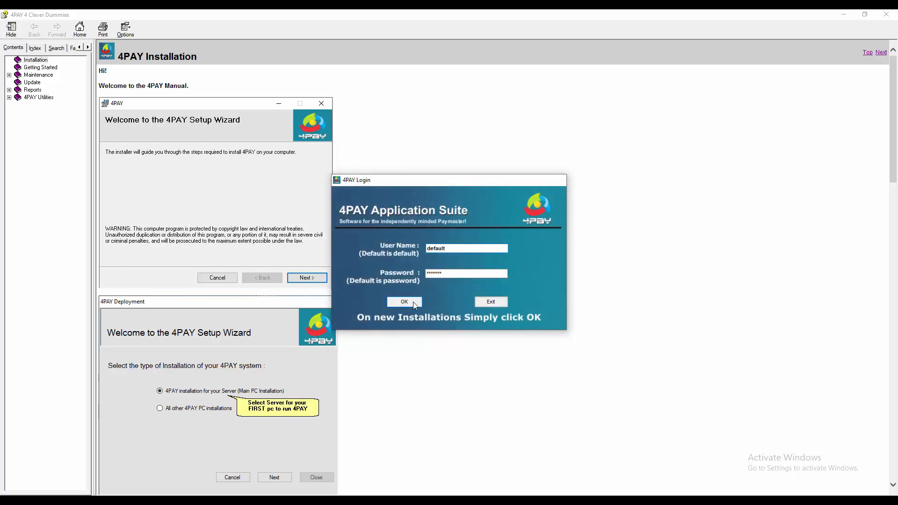
- Log in to the 4PAY Application Suite with the prefilled default account
left_click(414, 301)
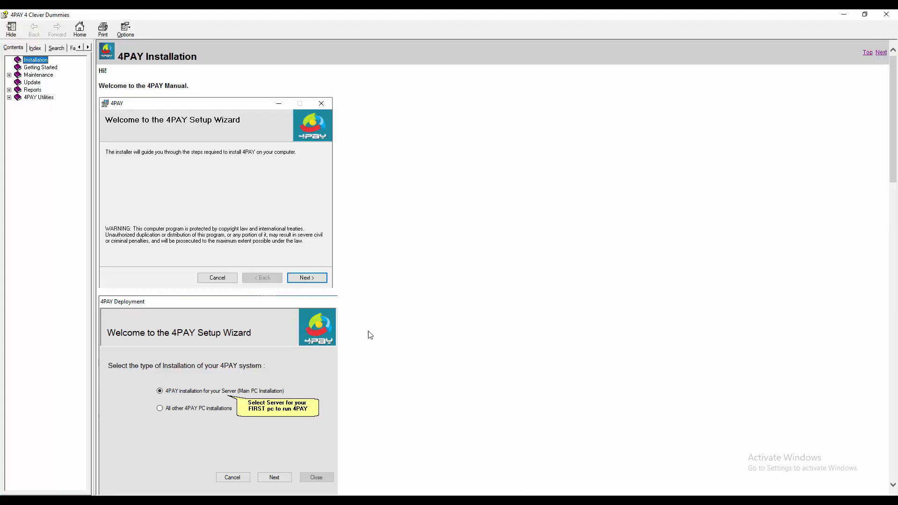
scroll(374, 335, "down", 10)
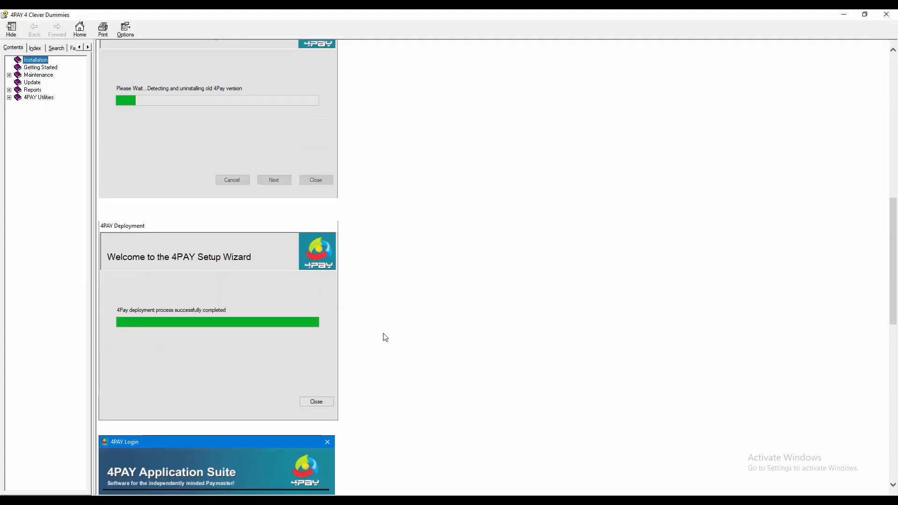
scroll(384, 337, "down", 10)
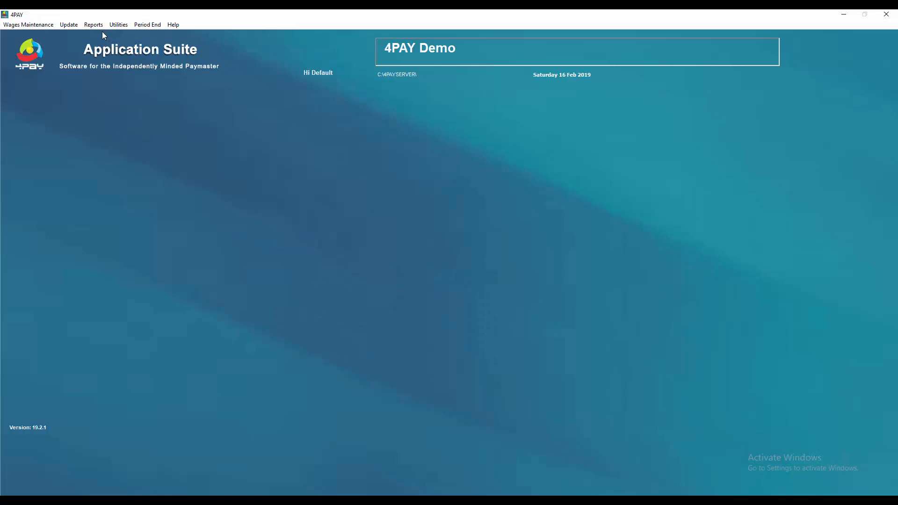
- Add a new entry in the user password maintenance and fill in the user name, first name and last name
left_click(119, 24)
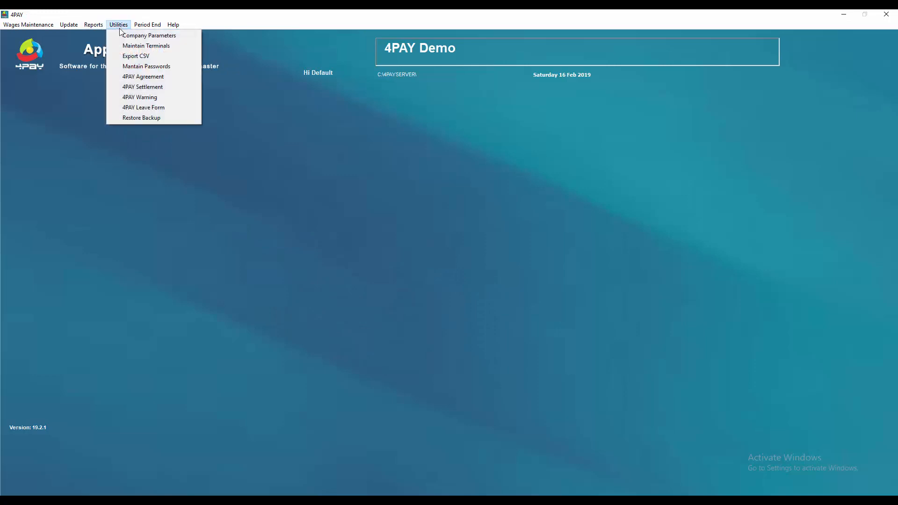
left_click(158, 68)
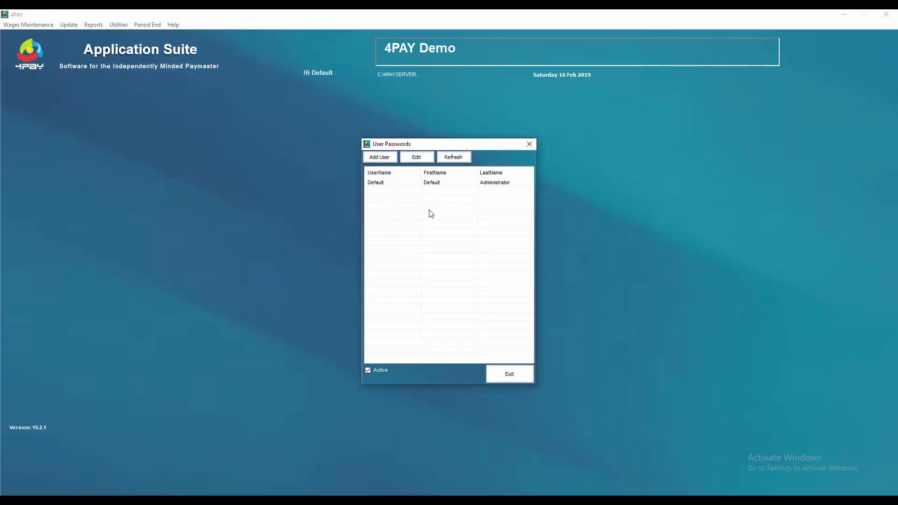
left_click(379, 157)
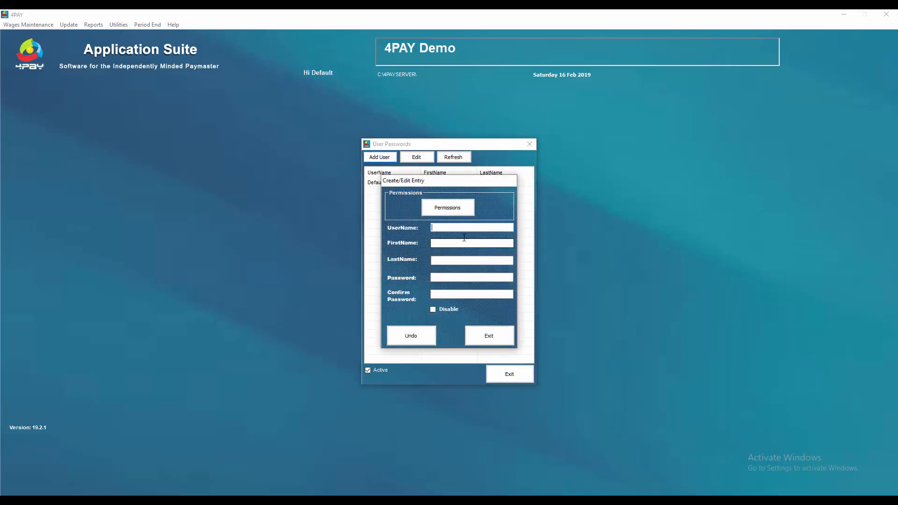
type("Ho")
type("e")
key("BackSpace")
key("BackSpace")
type("JoeJoe")
key("Tab")
type("So")
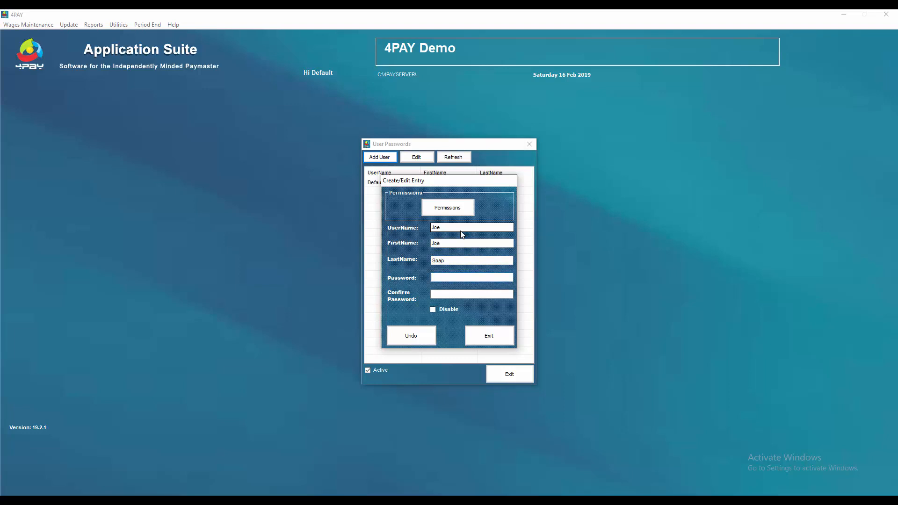
- Enter and confirm the new user's password, check the available permissions, and close the user maintenance
type("*******")
left_click(459, 210)
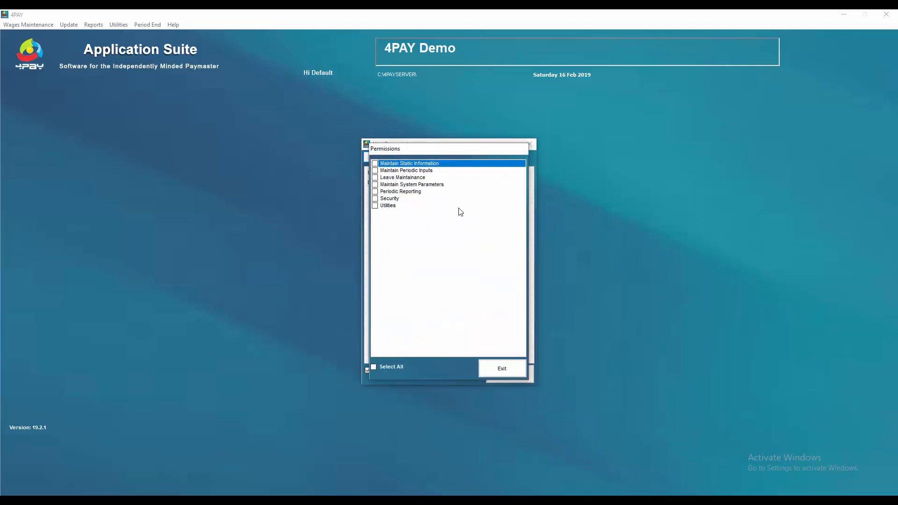
left_click(510, 369)
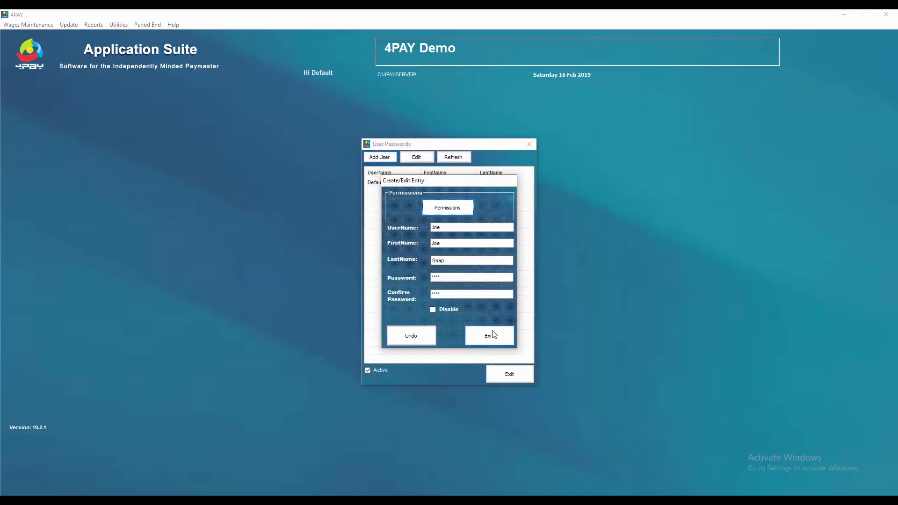
left_click(493, 334)
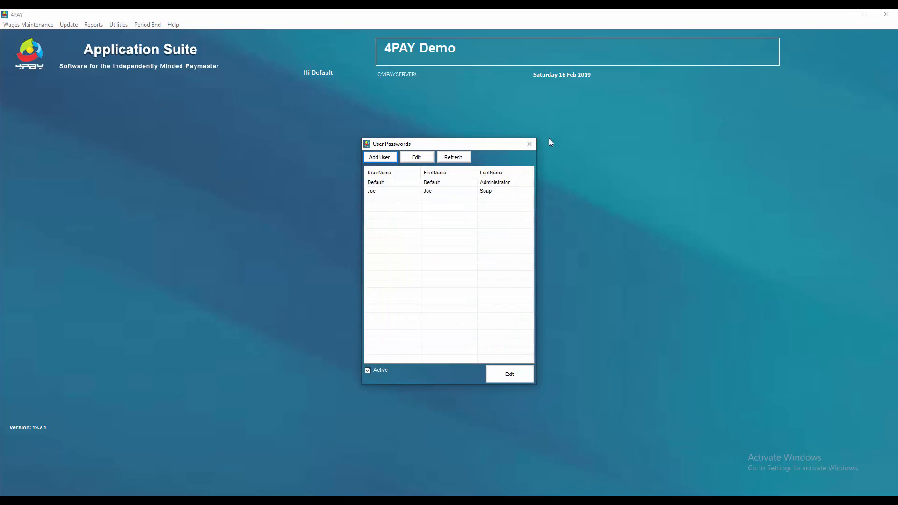
left_click(518, 376)
- Disable the Calculate Tax option in the company details of the company parameters
left_click(118, 25)
left_click(139, 36)
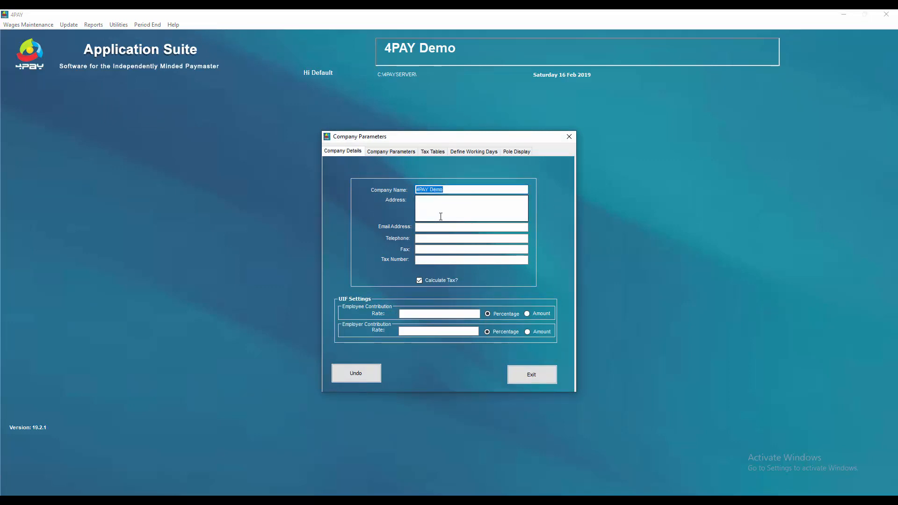
left_click(438, 216)
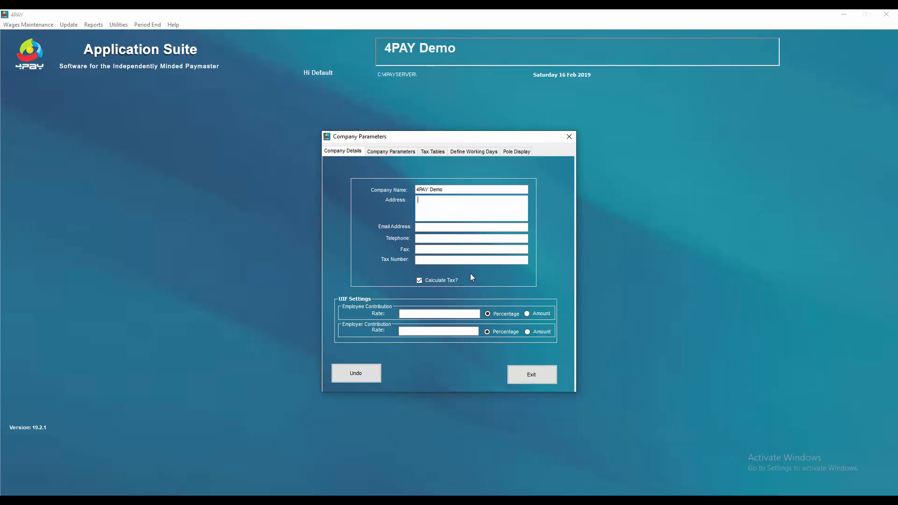
left_click(419, 281)
- Examine the tax tables for the Weekly and Monthly pay frequencies
left_click(436, 152)
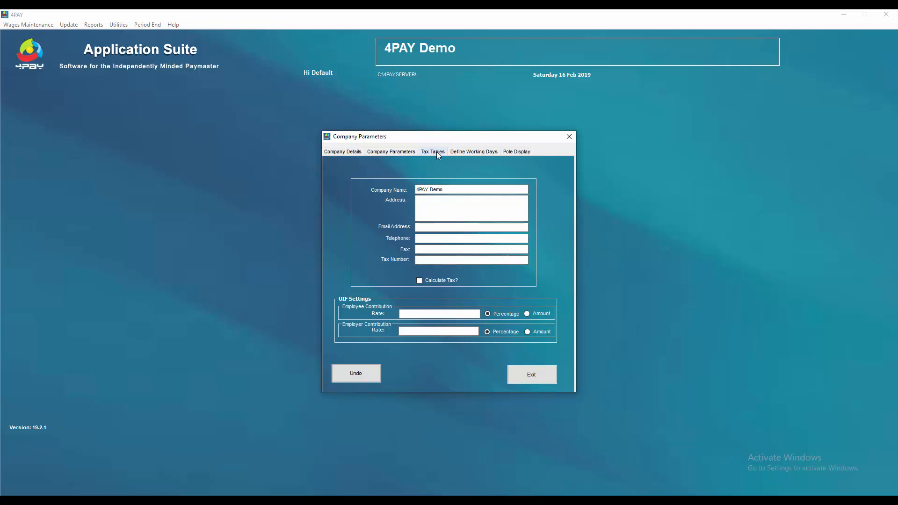
left_click(524, 211)
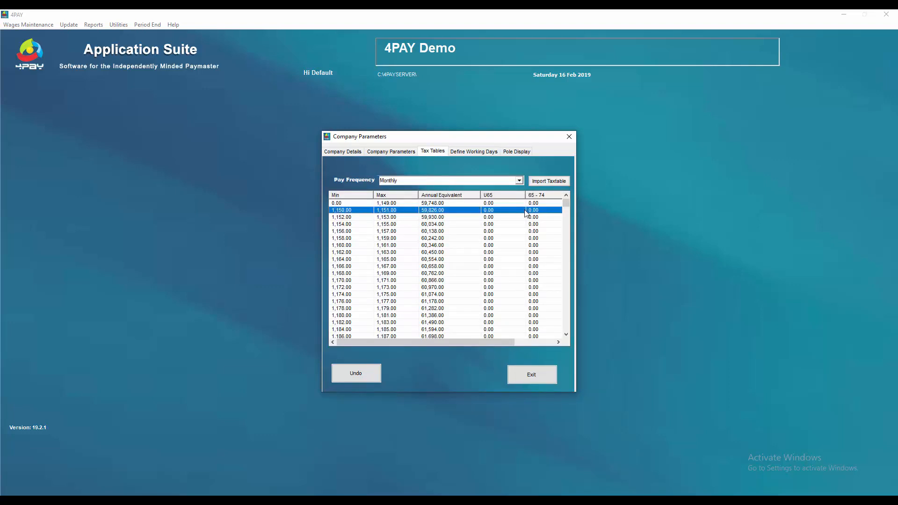
left_click(560, 224)
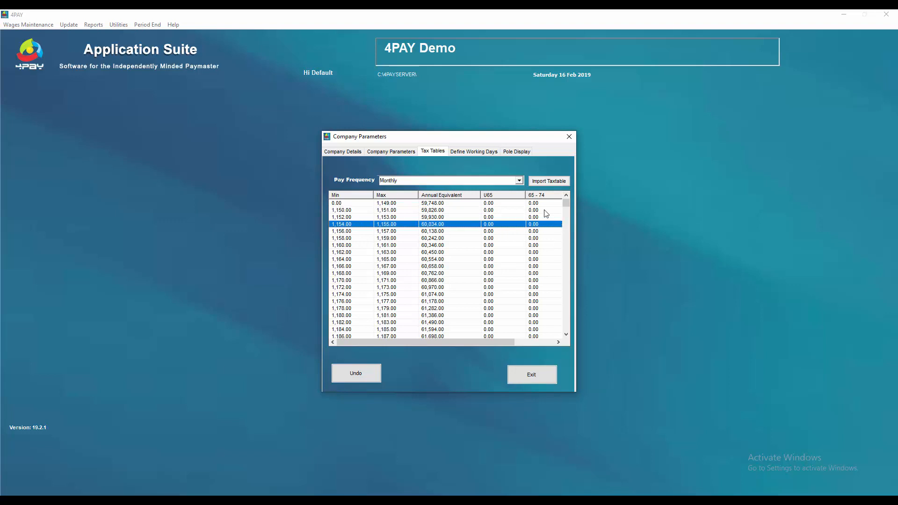
left_click(519, 182)
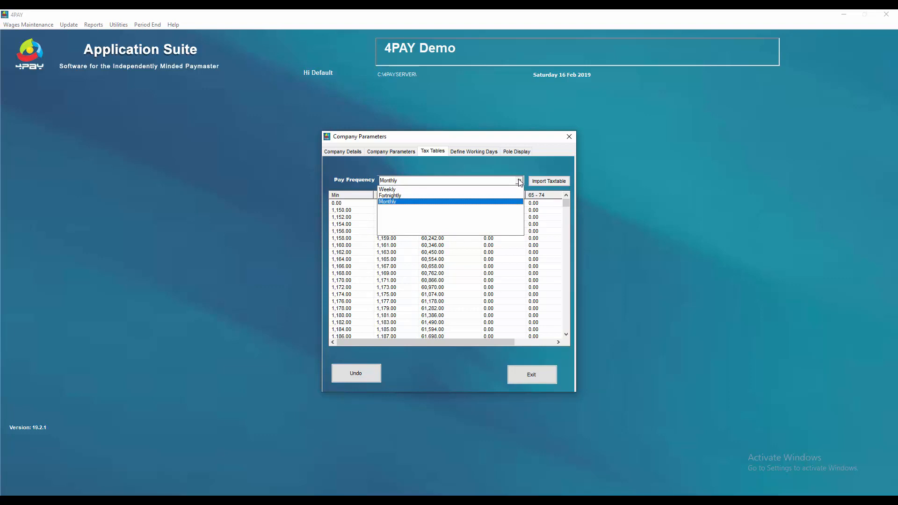
left_click(488, 190)
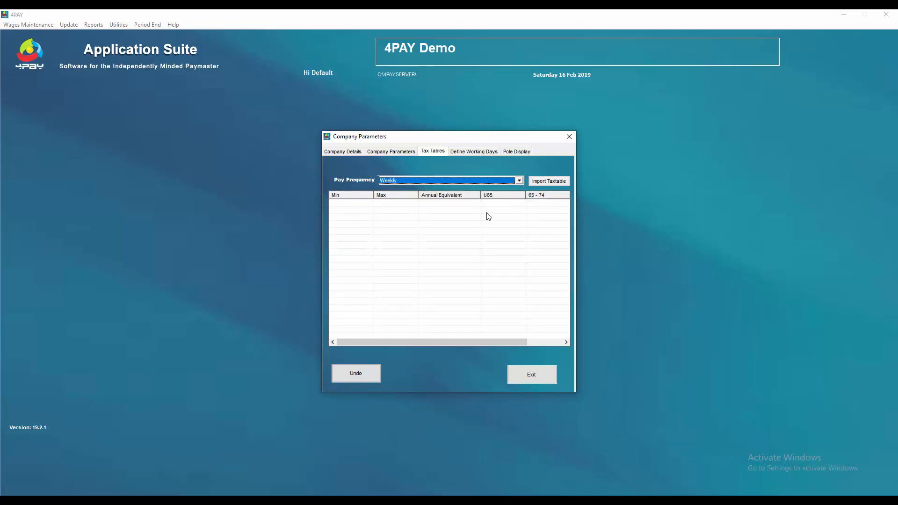
left_click(519, 181)
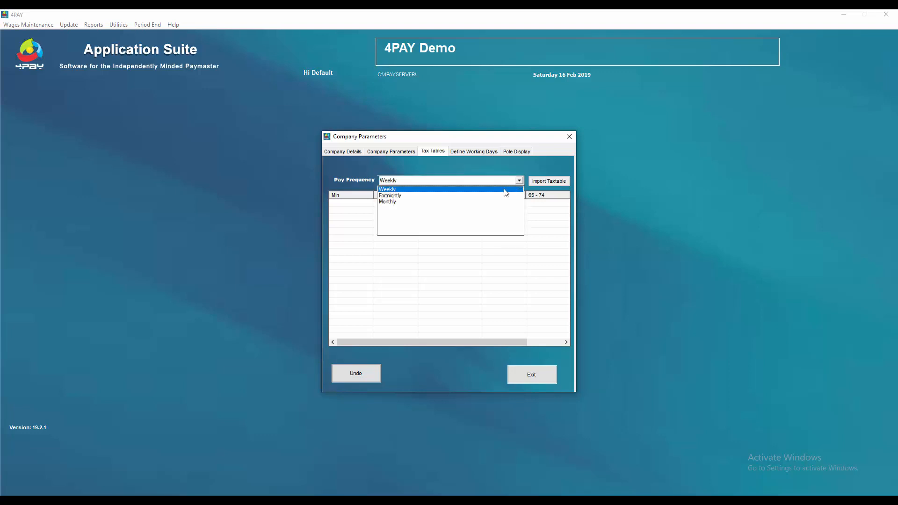
left_click(510, 202)
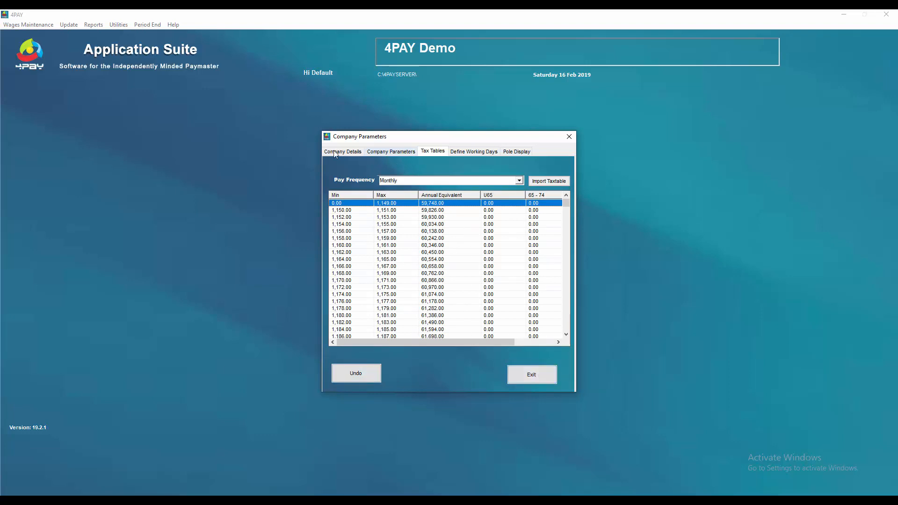
- Set the company's Monthly Period No. to 12 and Start of week from to 1
left_click(373, 151)
left_click(474, 188)
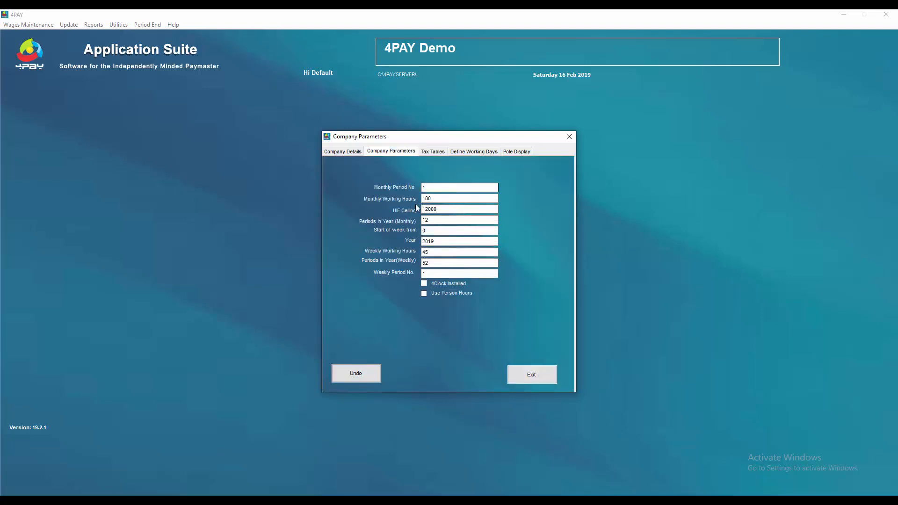
double_click(421, 188)
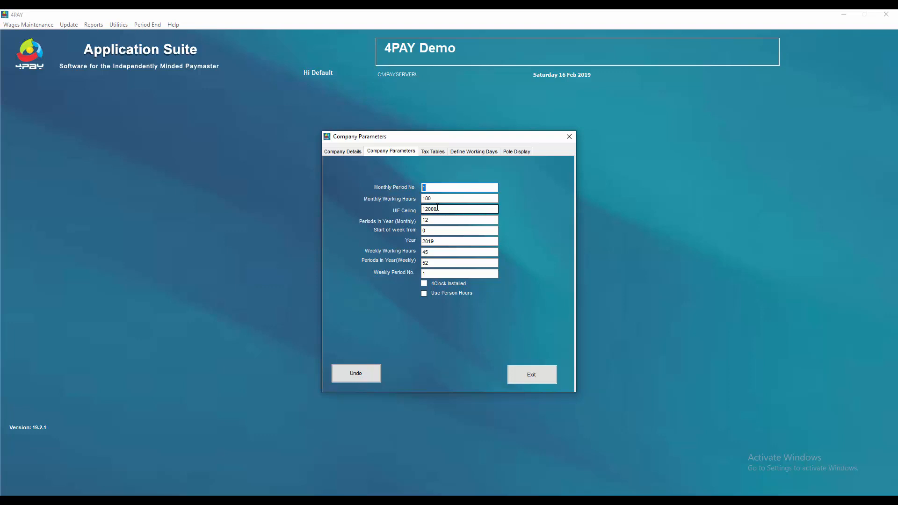
type("12")
double_click(439, 199)
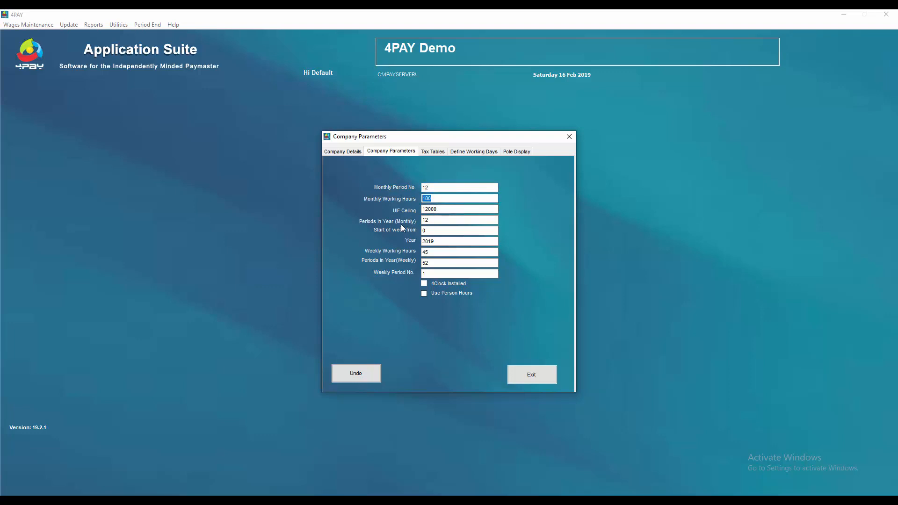
key("Tab")
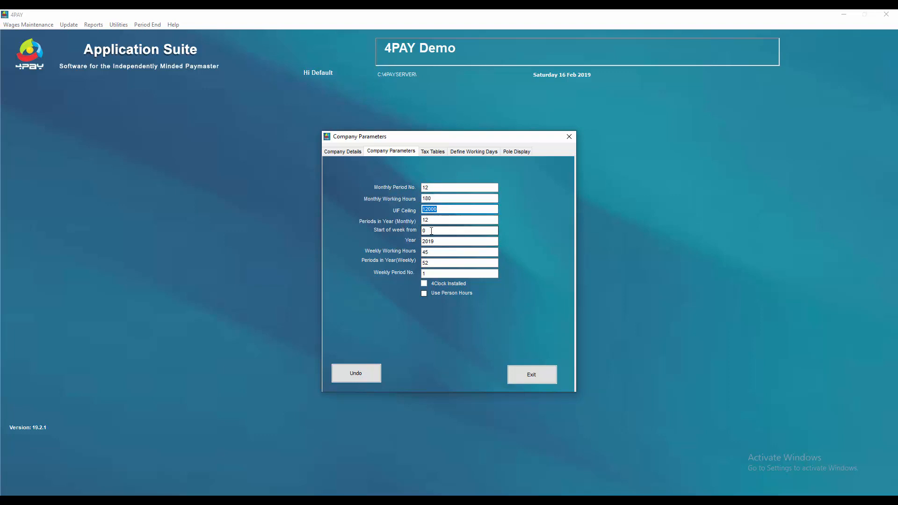
left_click(431, 230)
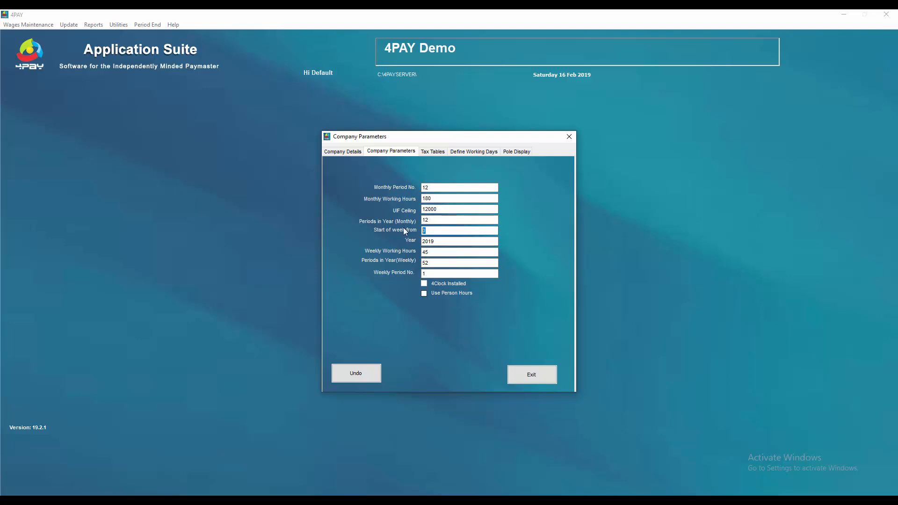
type("1")
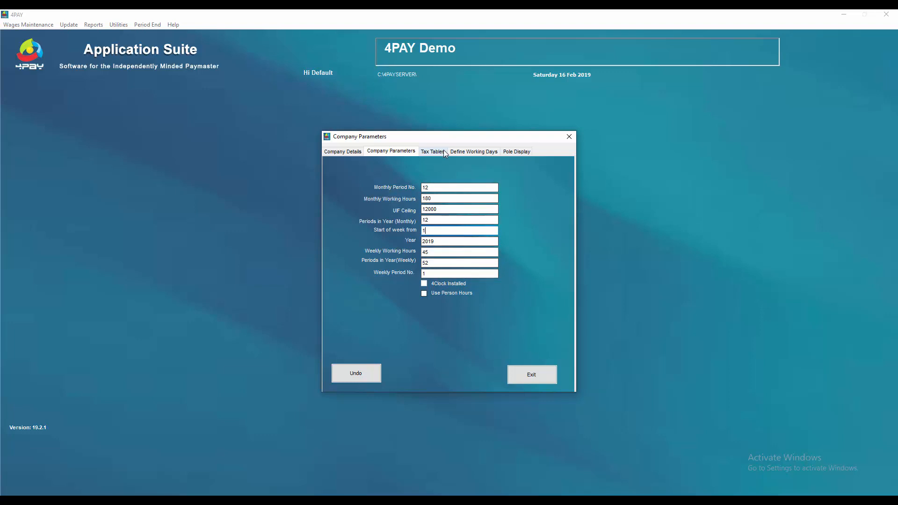
- Review the company's annual leave, working days and weekly pay day settings
left_click(472, 153)
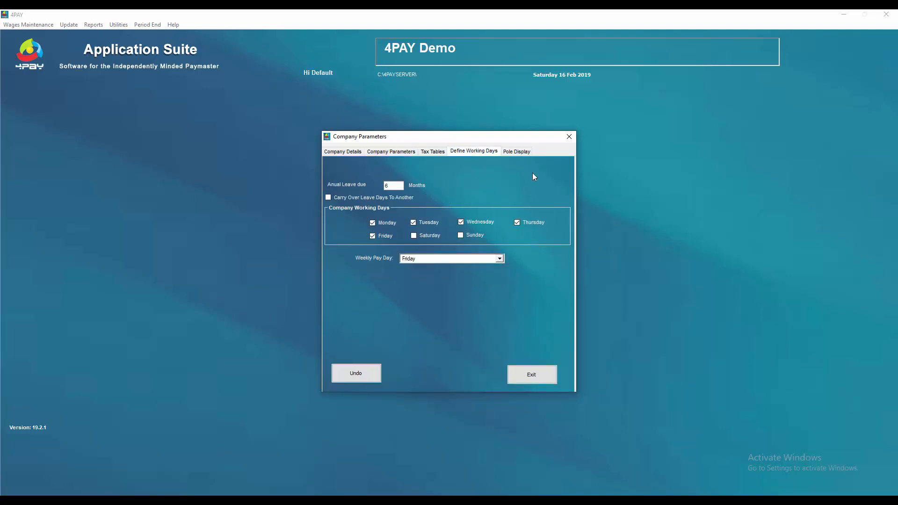
- Review the company's pole display settings and close the company parameters
left_click(514, 151)
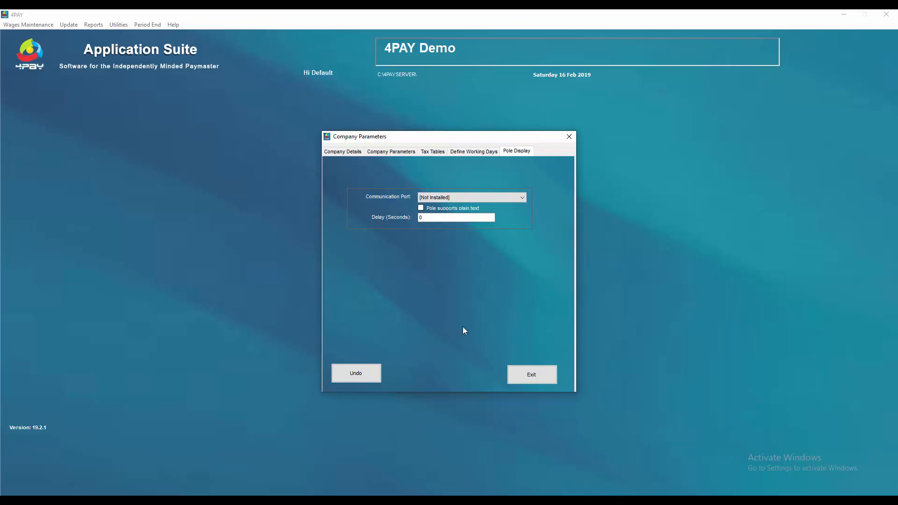
left_click(539, 372)
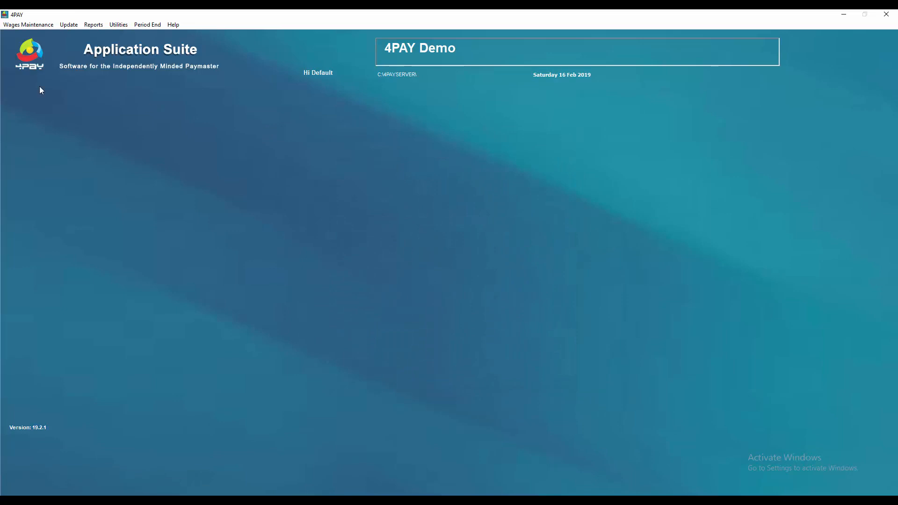
- Create an employee record with full name, ID and phone numbers, street address, sex Female, race Colored, marital status Single and date employed 2019/02/01
left_click(23, 25)
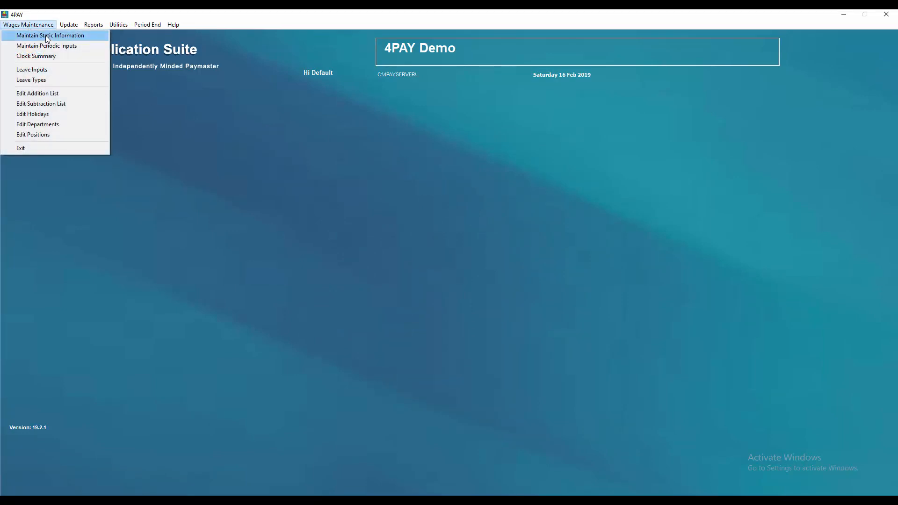
left_click(46, 34)
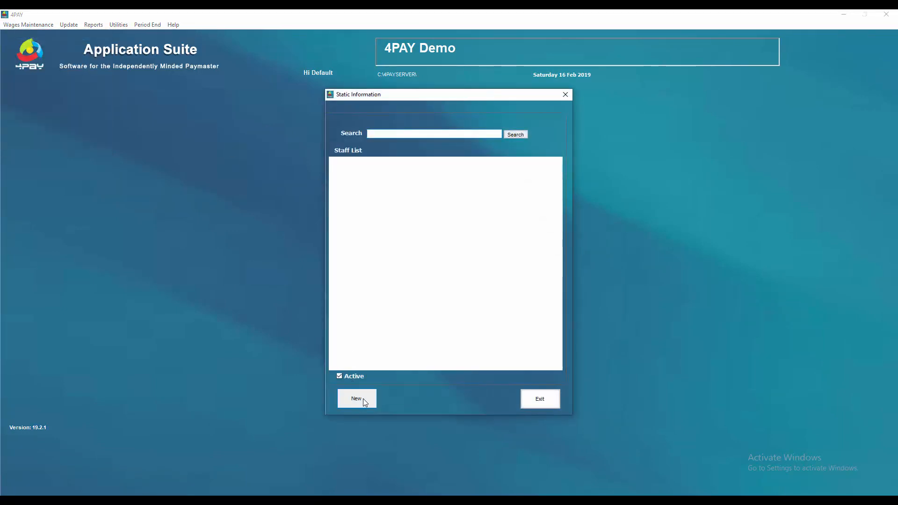
left_click(365, 403)
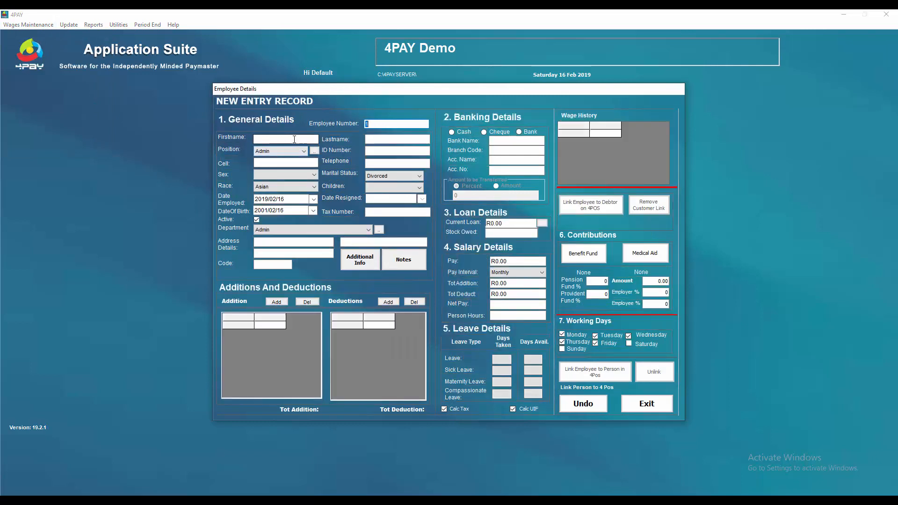
left_click(294, 139)
type("Mary")
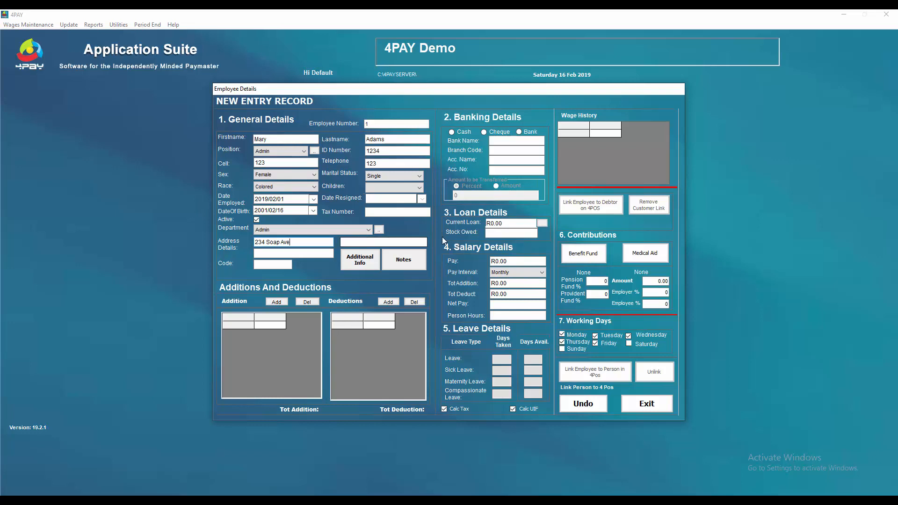
- Set the new employee's pay to 7000, disable Calc Tax and Calc UIF, and close the record and the staff list
left_click(501, 262)
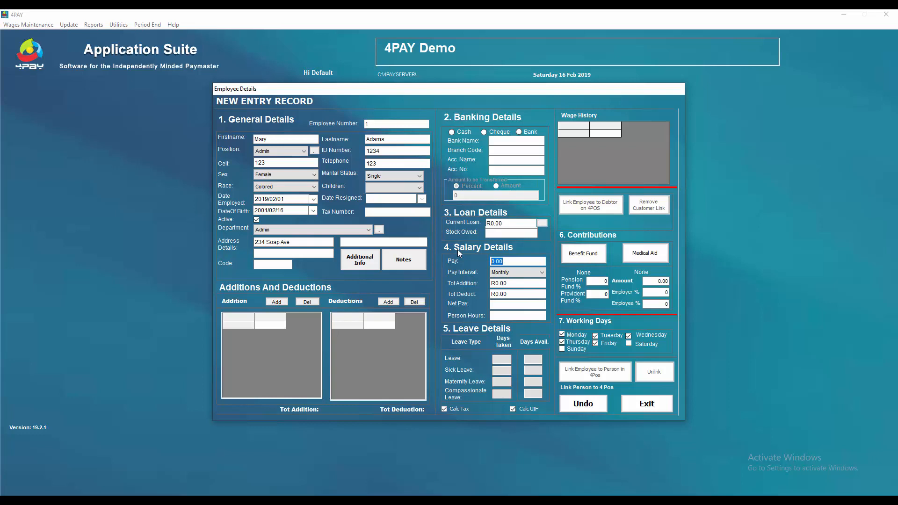
type("7000")
key("Tab")
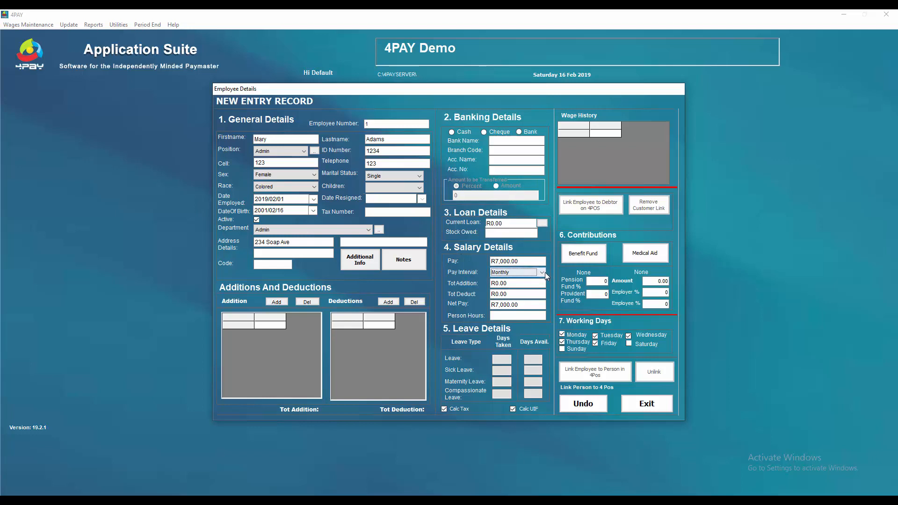
left_click(445, 409)
left_click(513, 409)
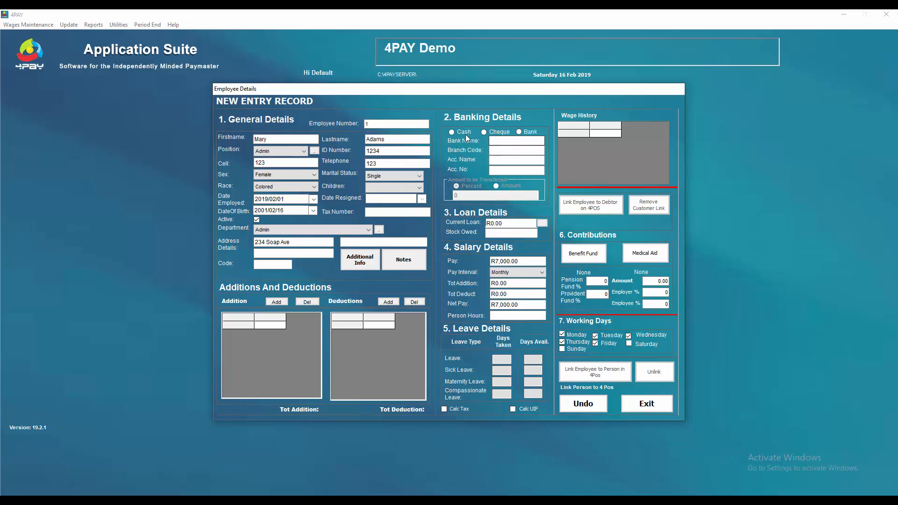
left_click(506, 169)
left_click(657, 404)
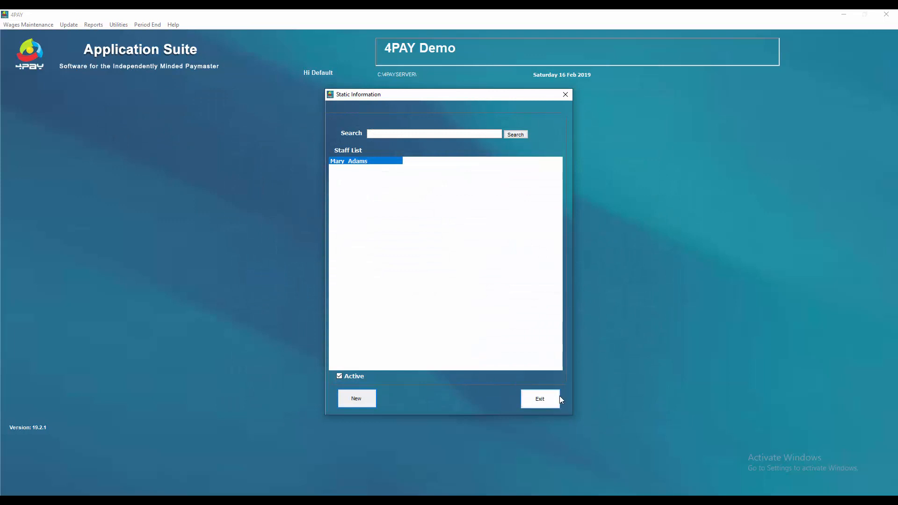
left_click(559, 398)
- Enter 180 hours worked for the employee in the periodic inputs and close the wage calculation
left_click(28, 25)
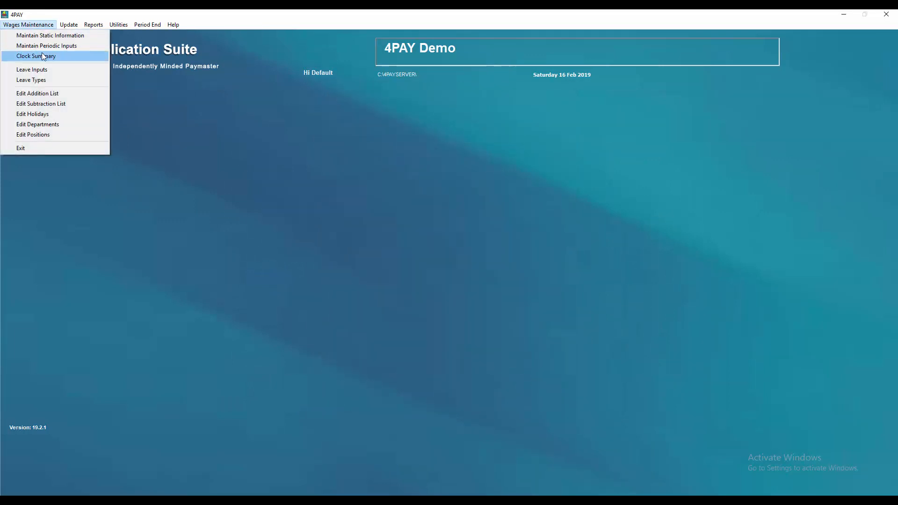
left_click(46, 46)
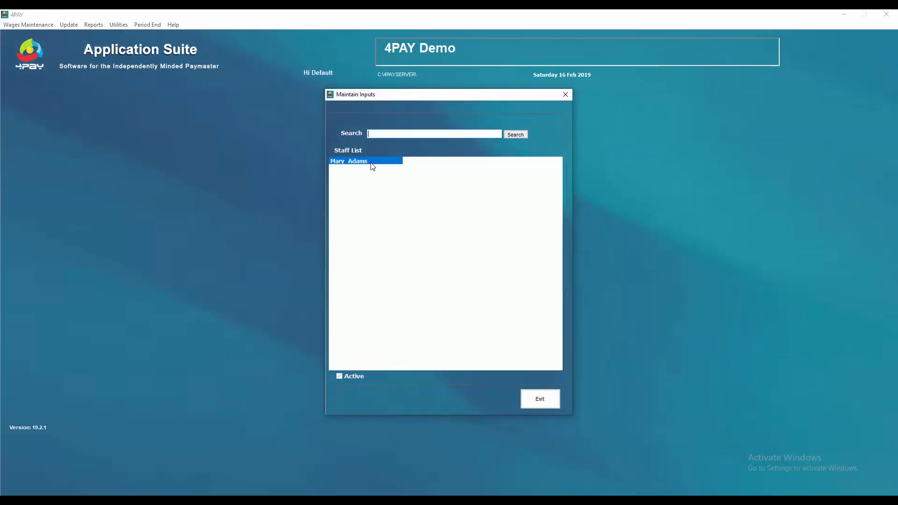
double_click(412, 187)
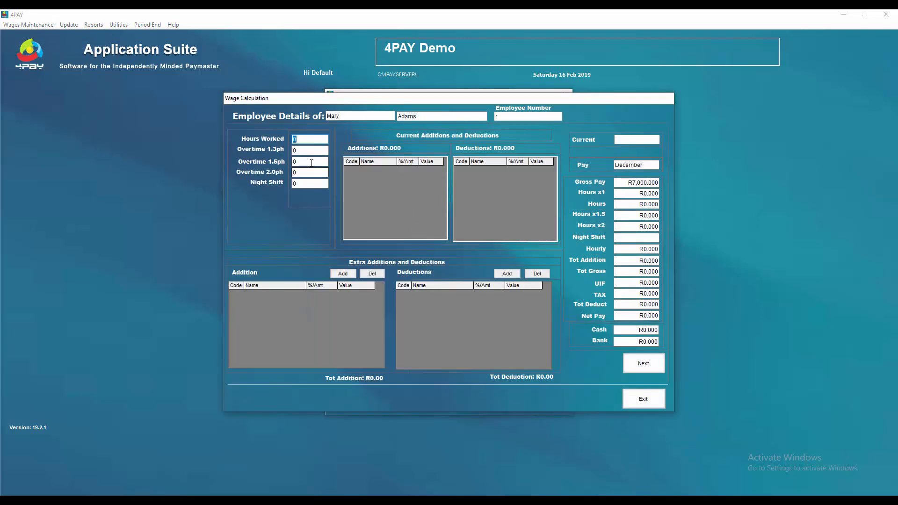
type("180")
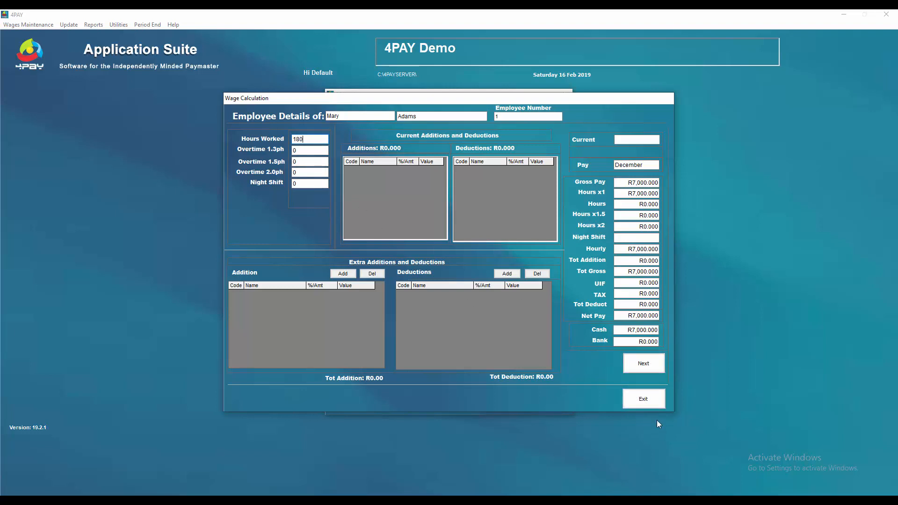
left_click(649, 399)
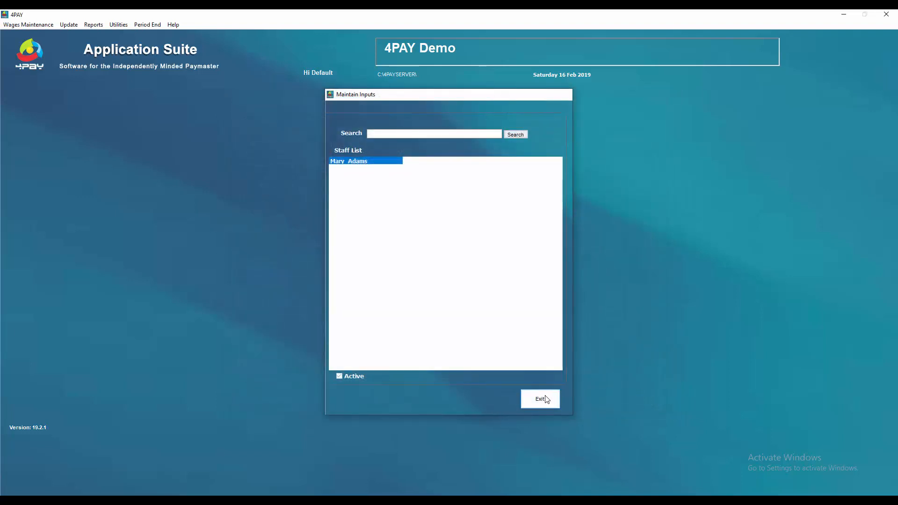
left_click(540, 399)
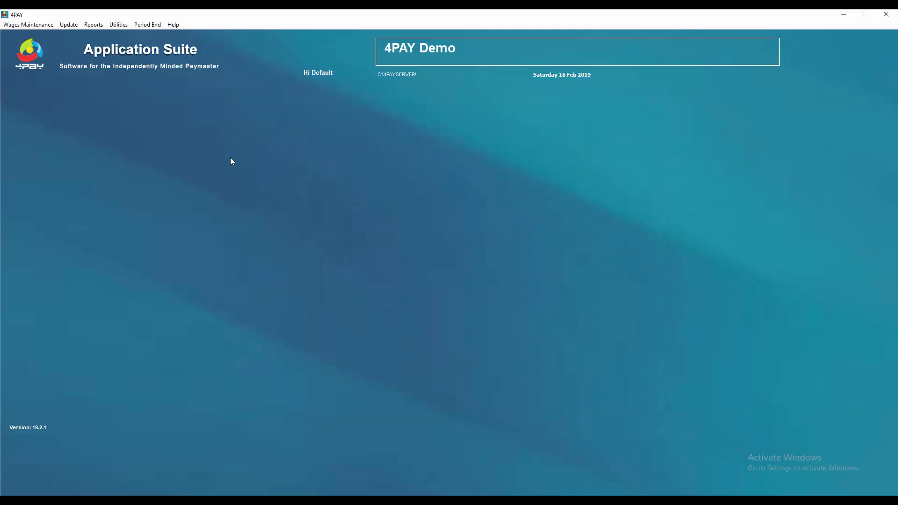
- Run the monthly wage period update and close the resulting report
left_click(69, 25)
left_click(84, 36)
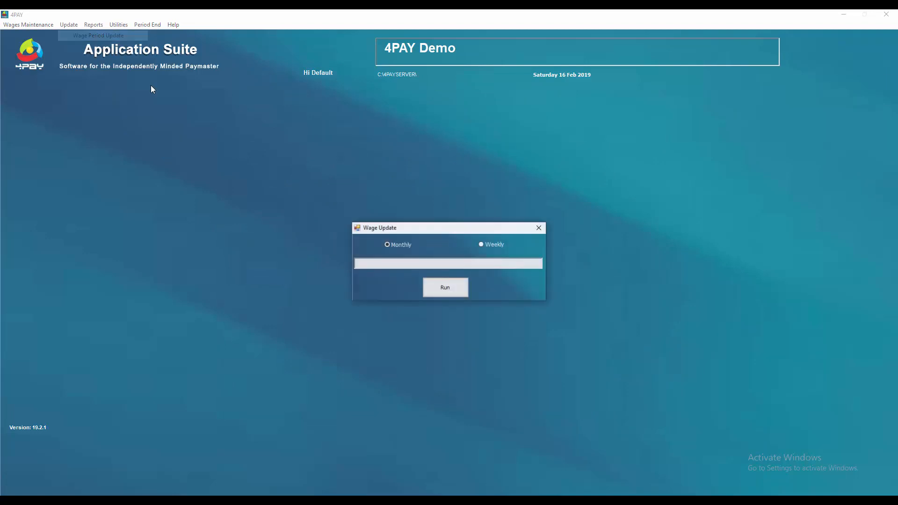
left_click(446, 287)
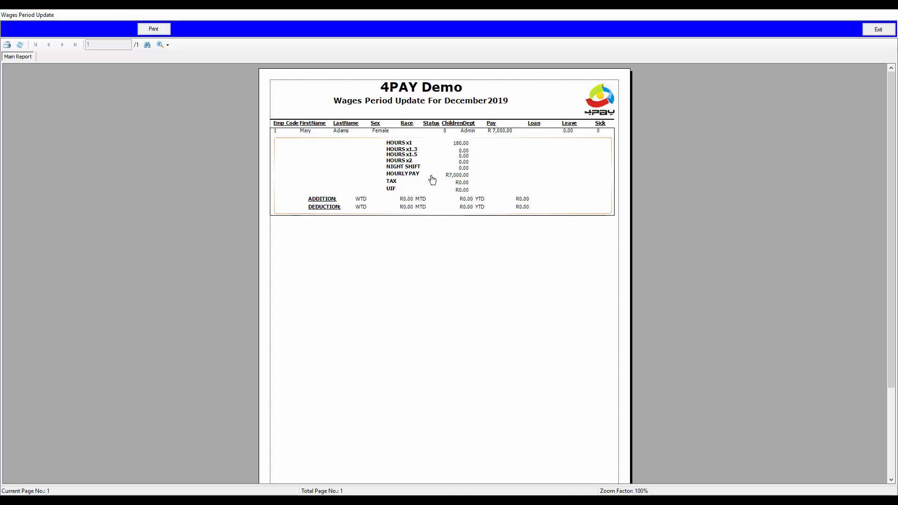
left_click(878, 29)
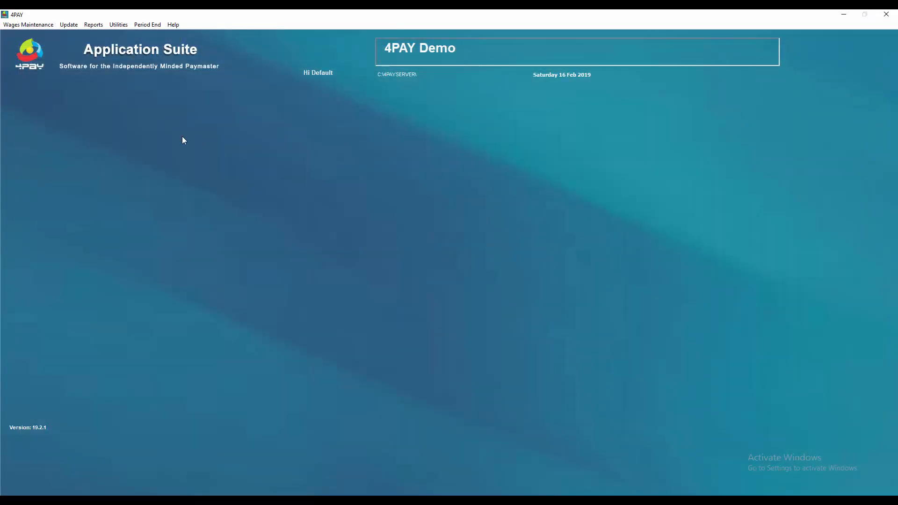
- Show the monthly wage slips report, check the employee's pay advice and close it
left_click(102, 26)
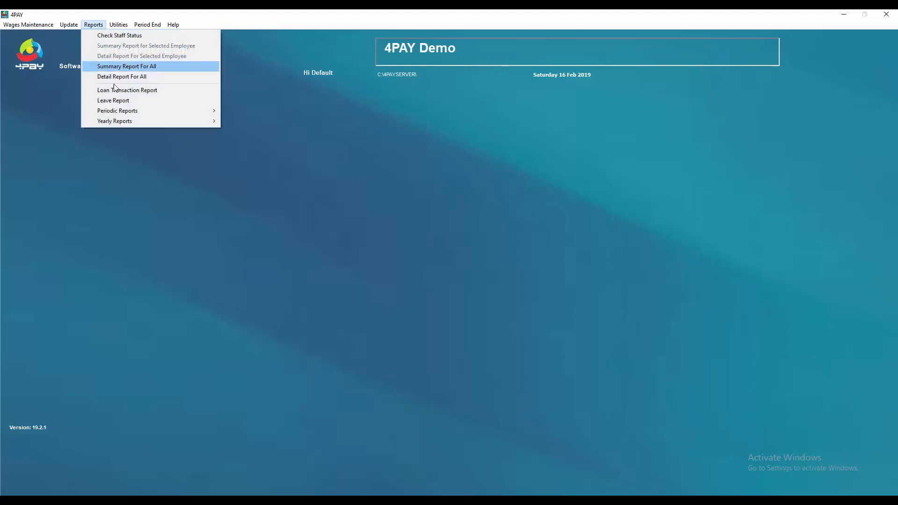
mouse_move(119, 111)
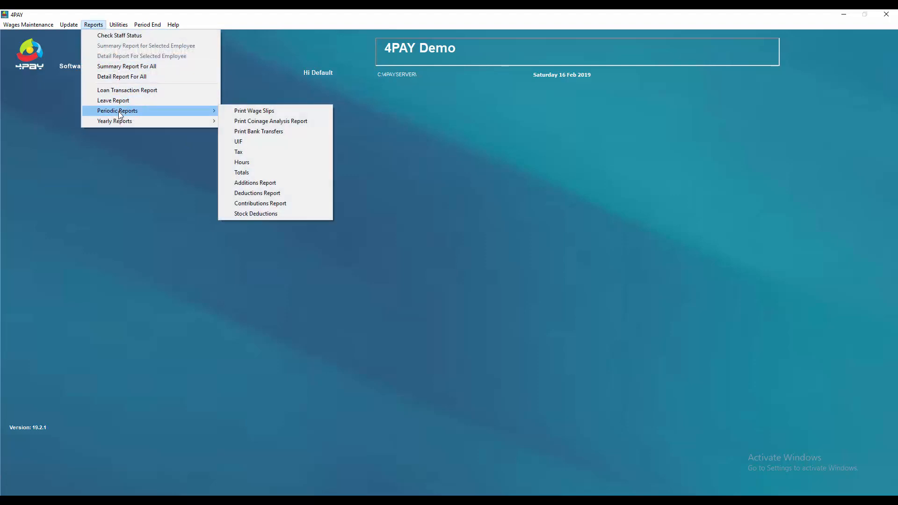
left_click(270, 111)
left_click(471, 314)
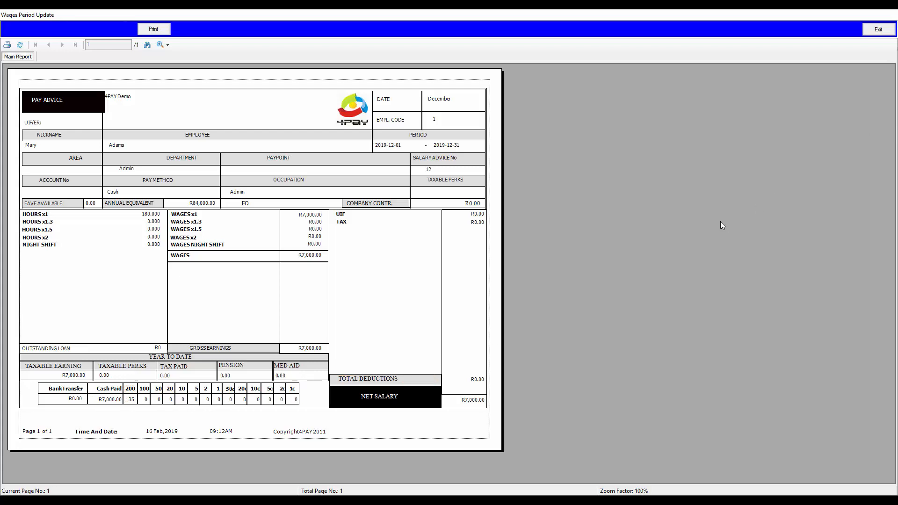
left_click(883, 32)
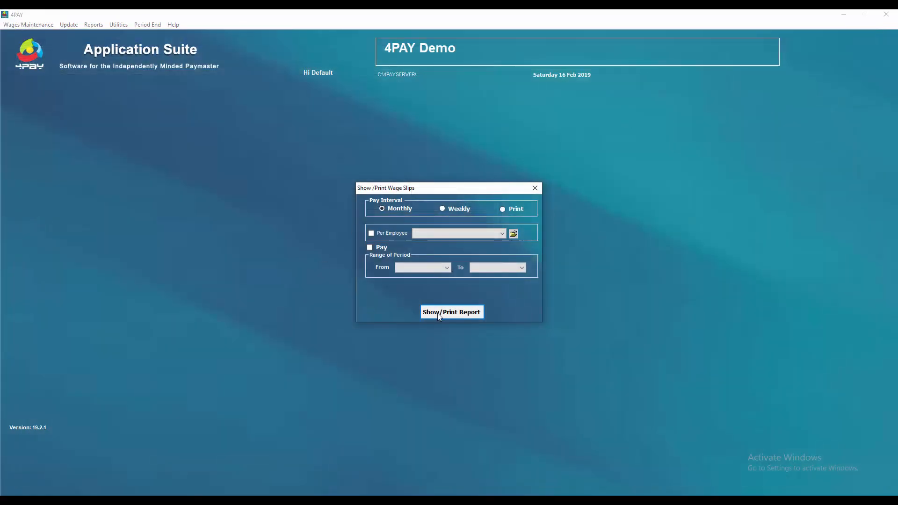
left_click(536, 190)
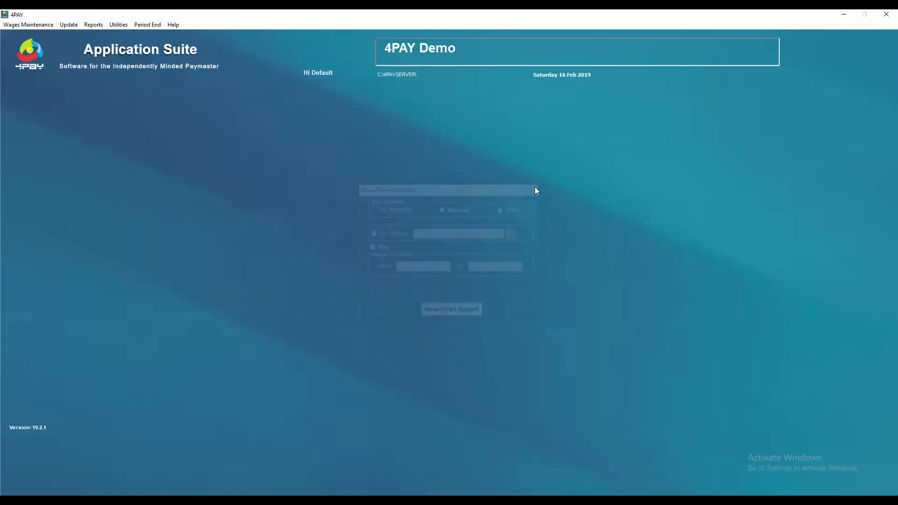
- Show the monthly coinage analysis report, review its denominations and close it
left_click(96, 24)
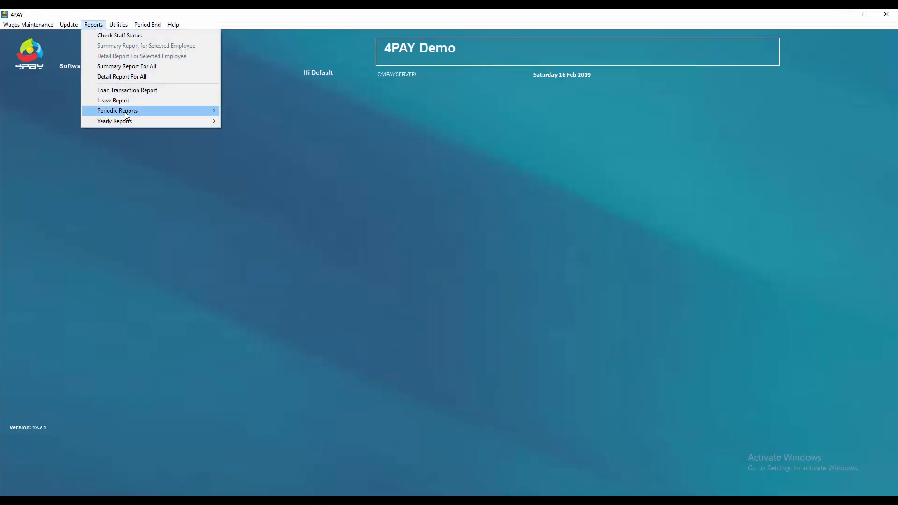
mouse_move(140, 113)
left_click(271, 122)
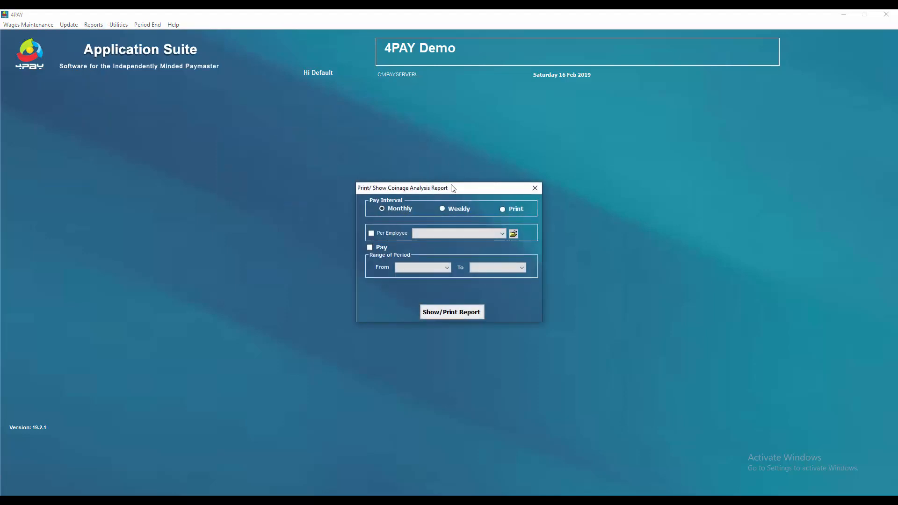
left_click(463, 316)
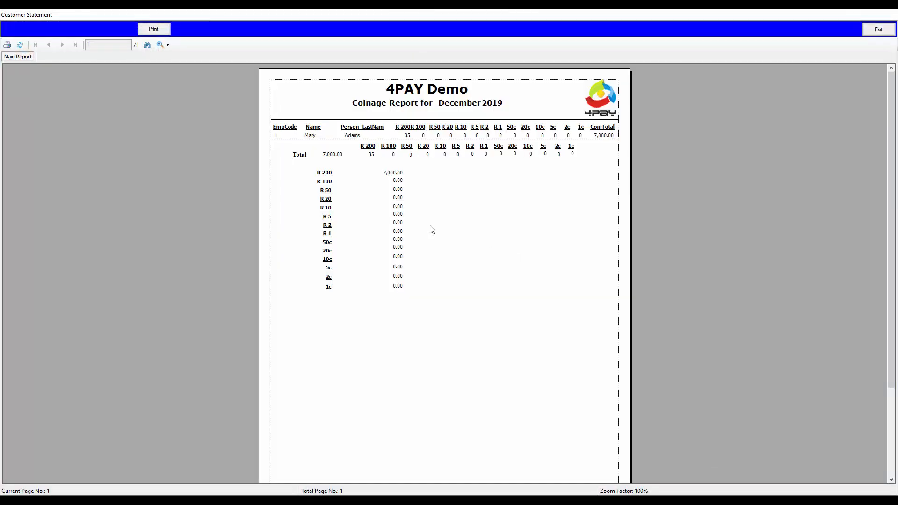
left_click(878, 29)
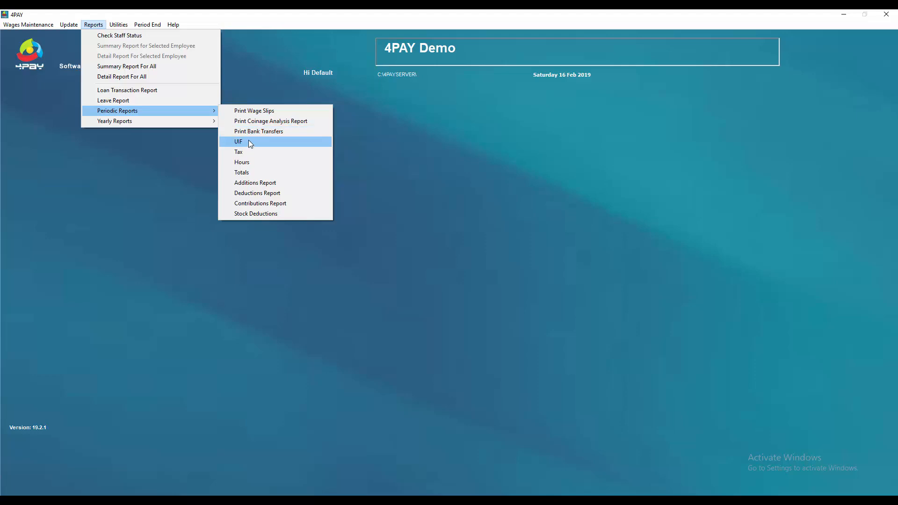
- Show the monthly totals report from the periodic reports, review it and close it
left_click(255, 173)
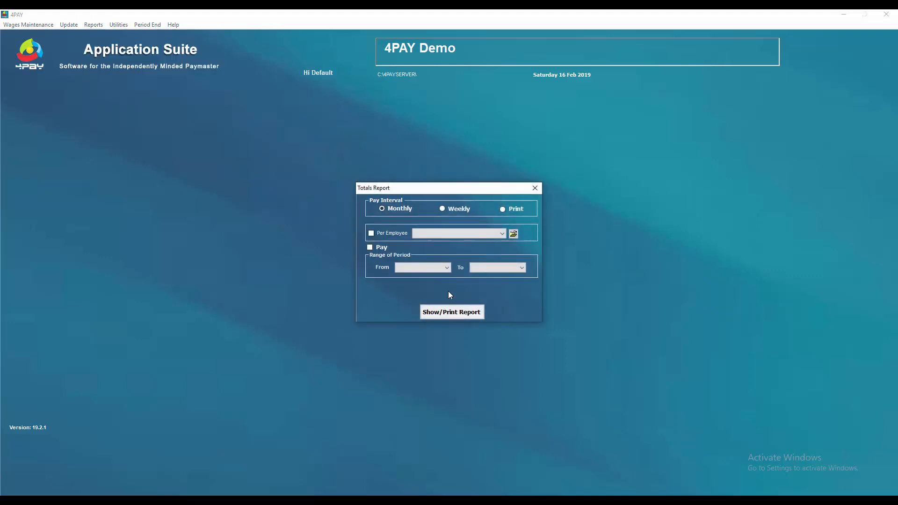
left_click(452, 312)
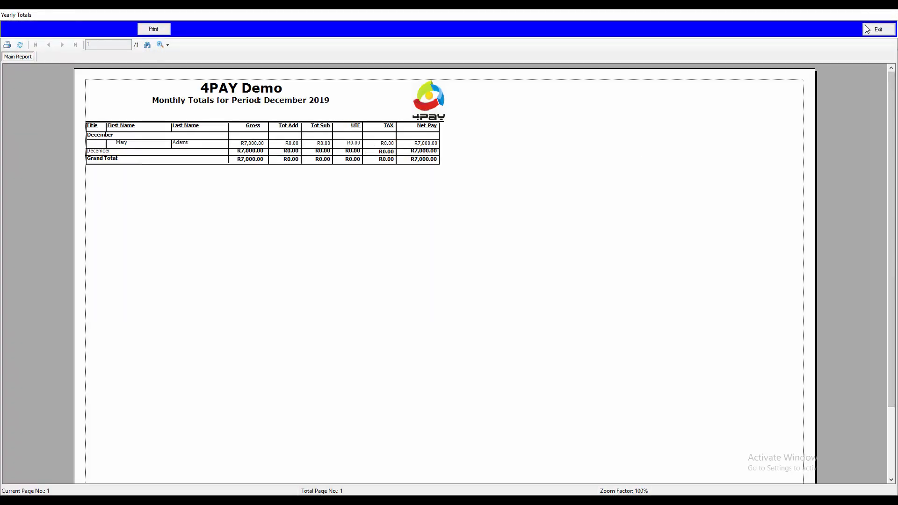
left_click(878, 29)
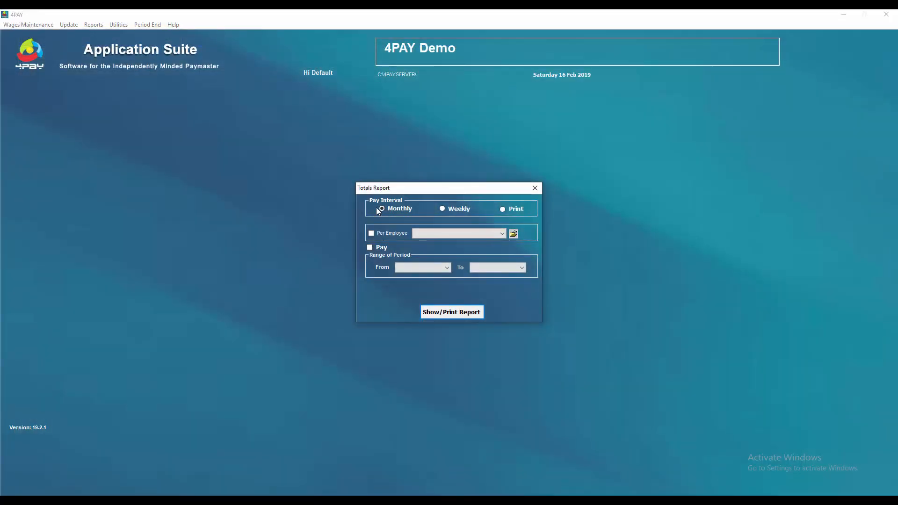
left_click(535, 189)
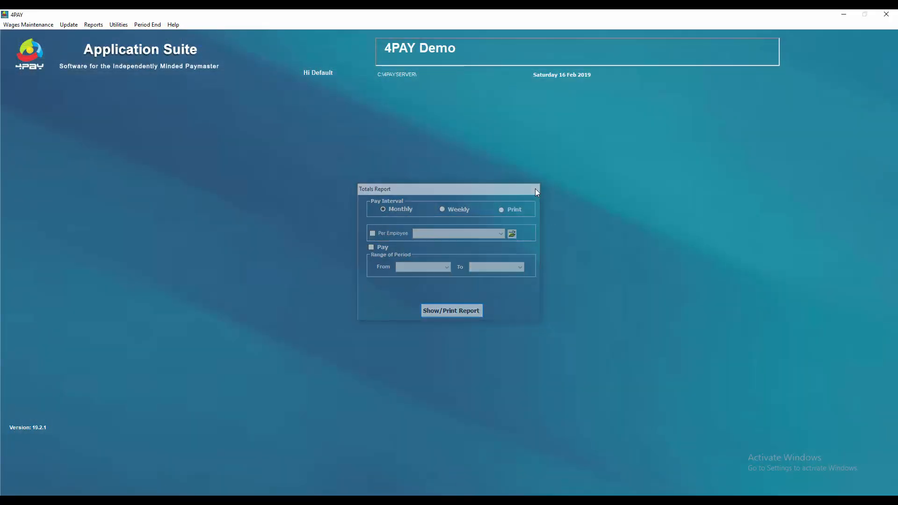
left_click(119, 26)
mouse_move(94, 25)
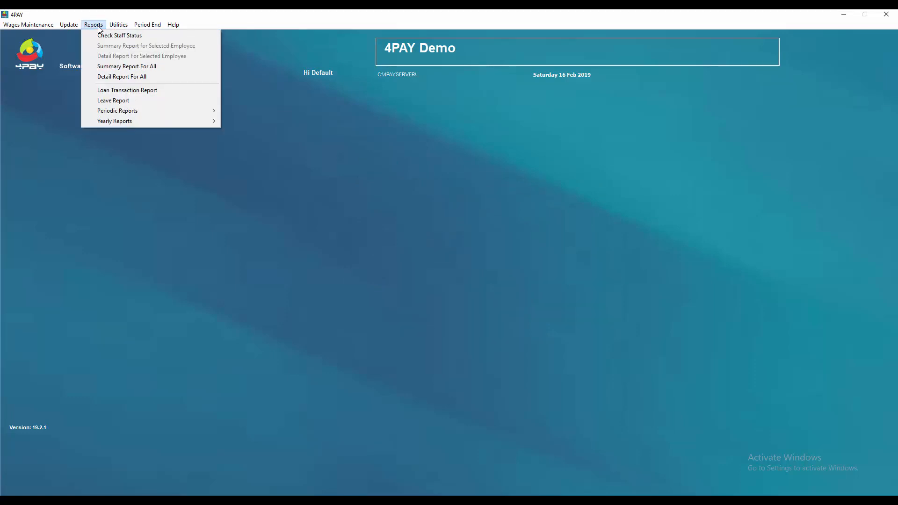
mouse_move(133, 110)
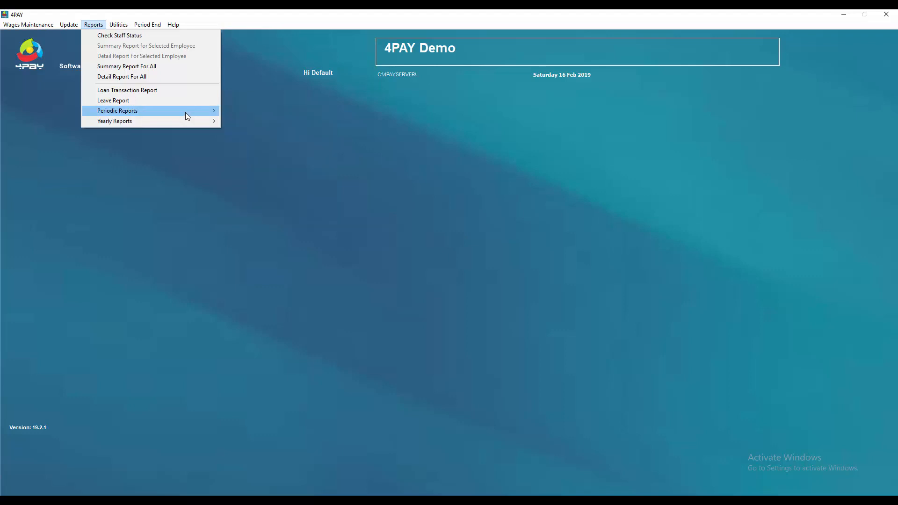
left_click(67, 117)
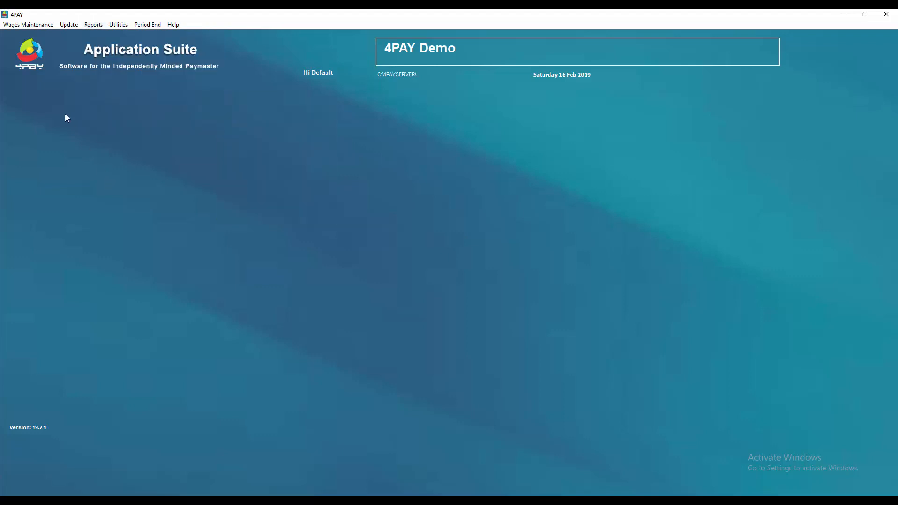
- Start a new employee record from the static information staff list
left_click(28, 24)
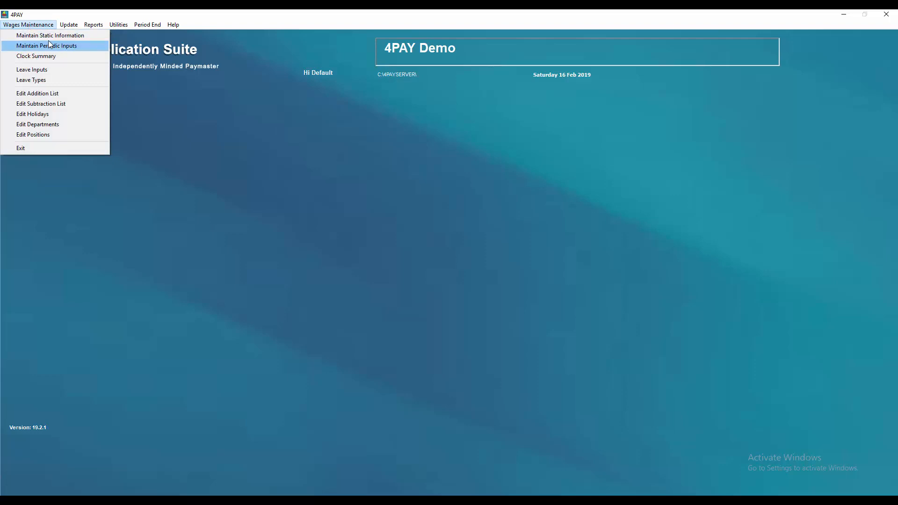
left_click(49, 37)
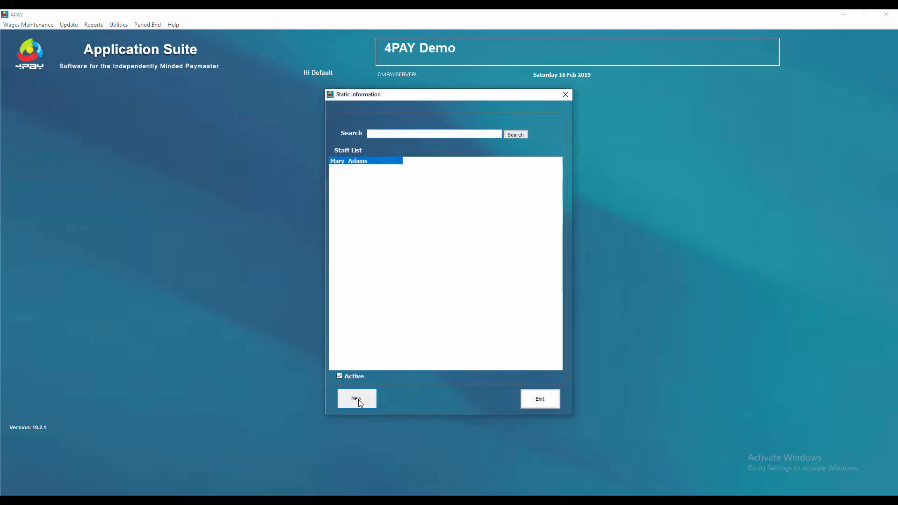
left_click(357, 399)
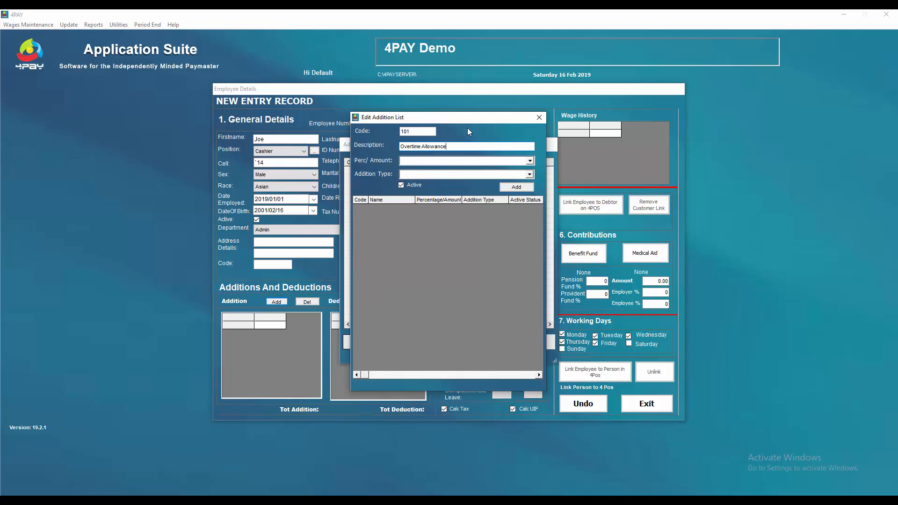
- Add the Overtime Allowance addition with code 101, calculated by Amount and with addition type Basic
left_click_drag(454, 119, 562, 116)
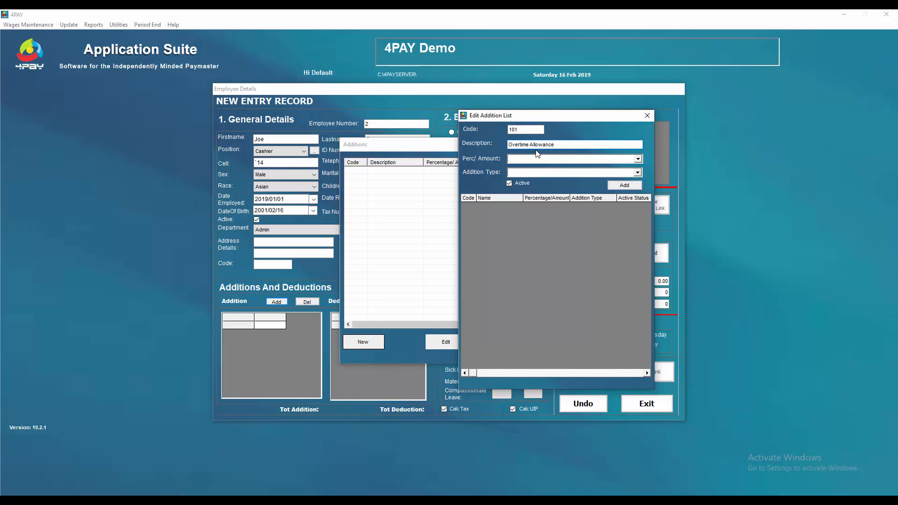
left_click(524, 160)
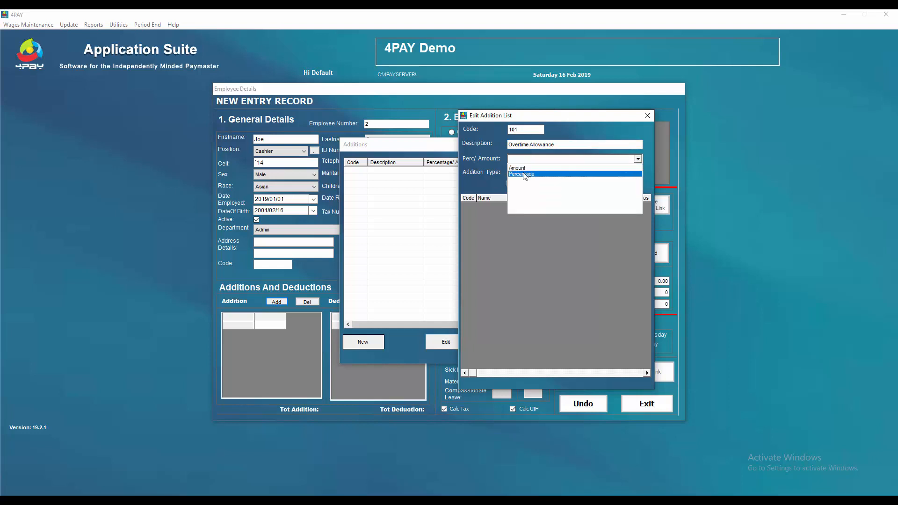
left_click(524, 168)
left_click(561, 173)
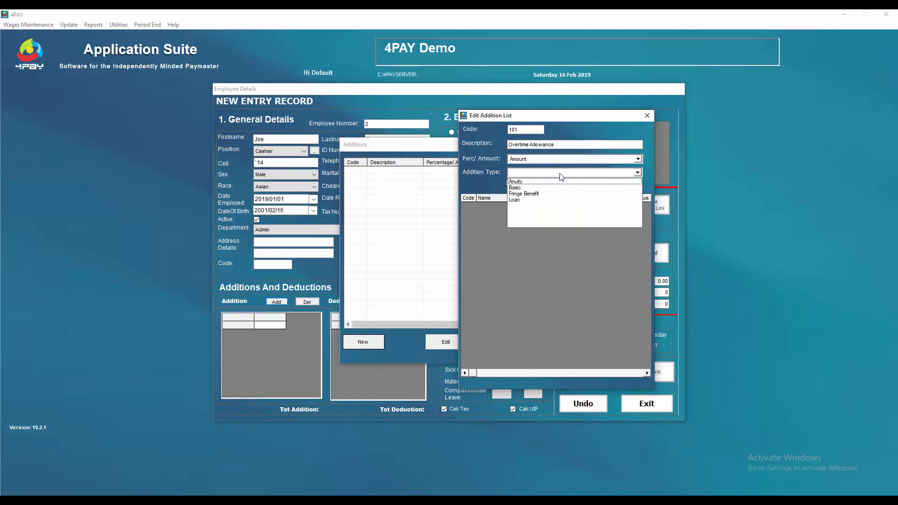
left_click(541, 191)
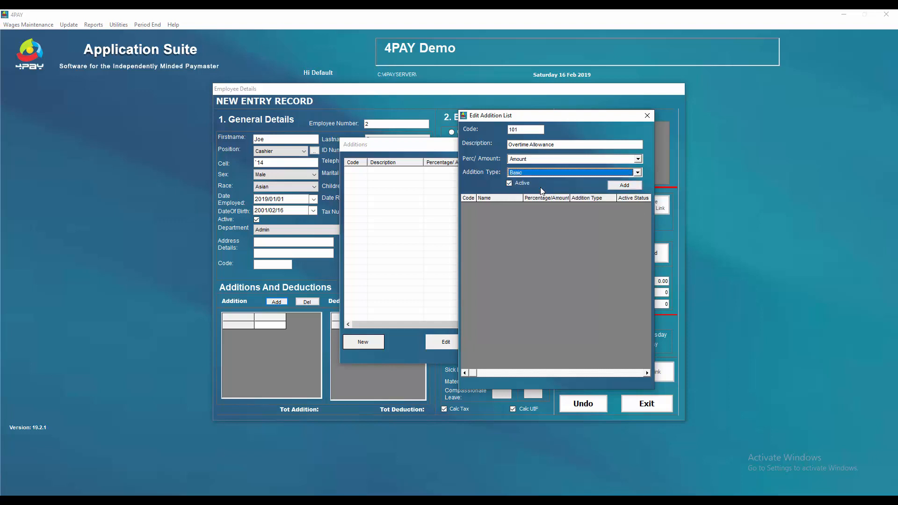
left_click(618, 187)
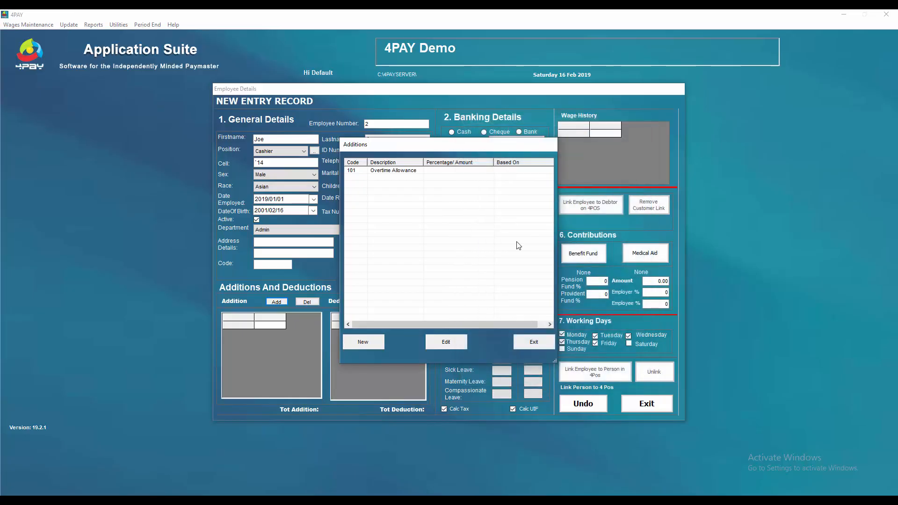
- Add an Overalls addition with code 102, Amount and addition type Fringe Benefit, and close the additions list
left_click(374, 342)
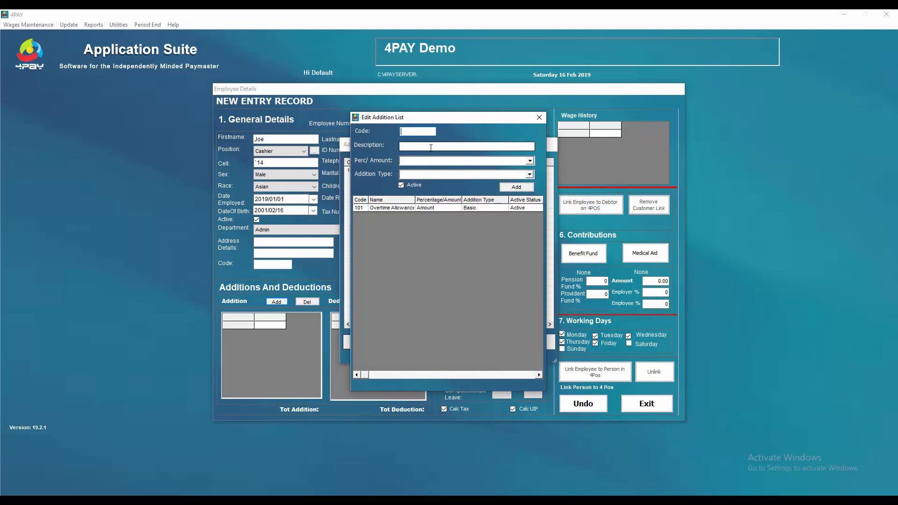
type("101")
left_click(430, 148)
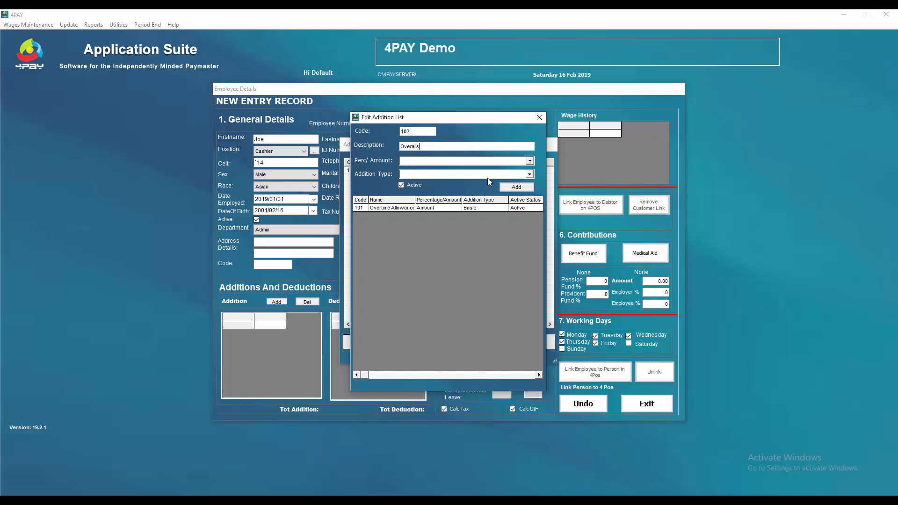
left_click(529, 161)
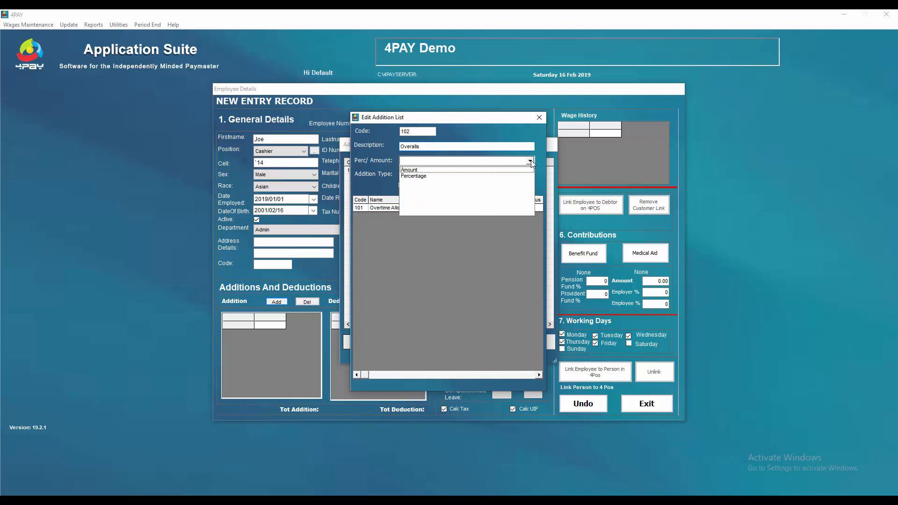
left_click(476, 170)
left_click(461, 175)
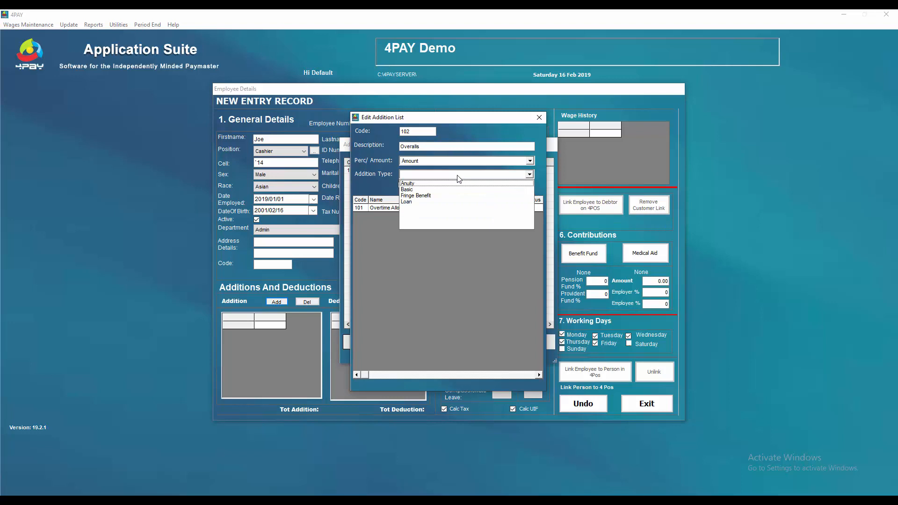
left_click(420, 195)
left_click(516, 187)
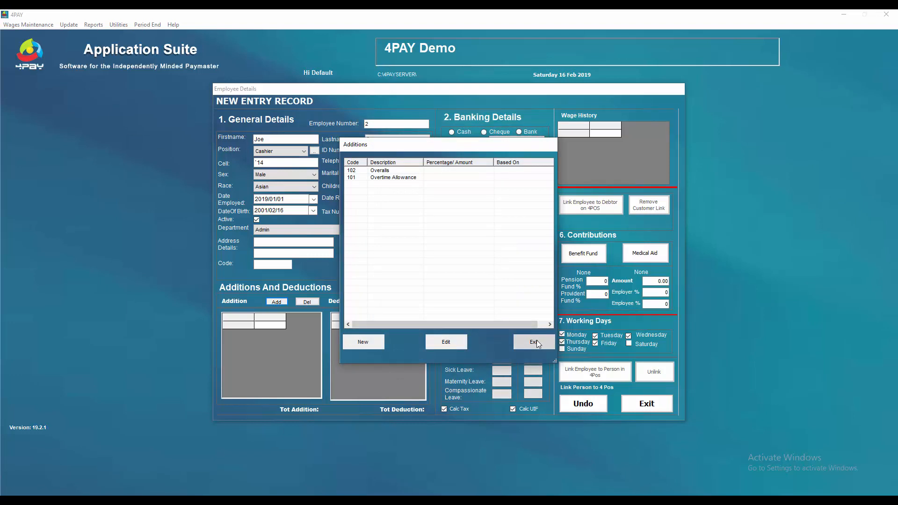
left_click(536, 341)
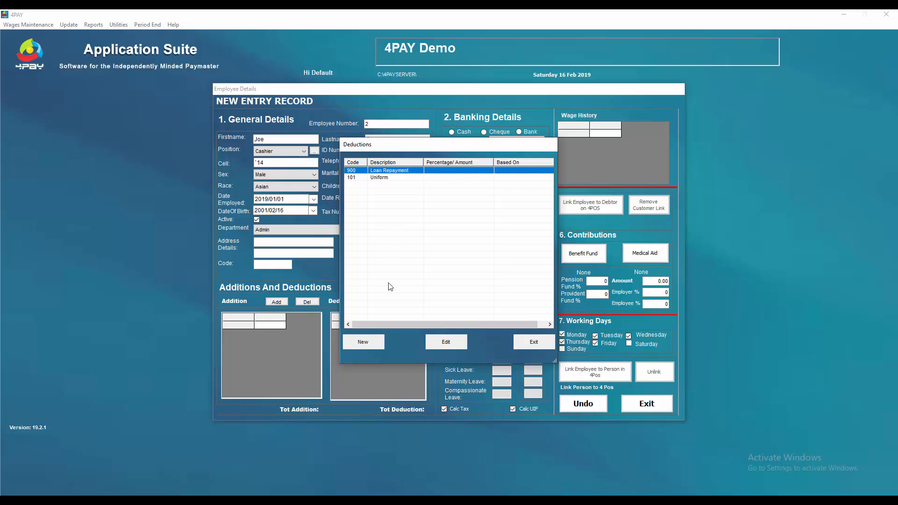
- Fill in a new deduction with code 105, description Car Allowance, Amount and deduction type Sundry Deduction
left_click(370, 342)
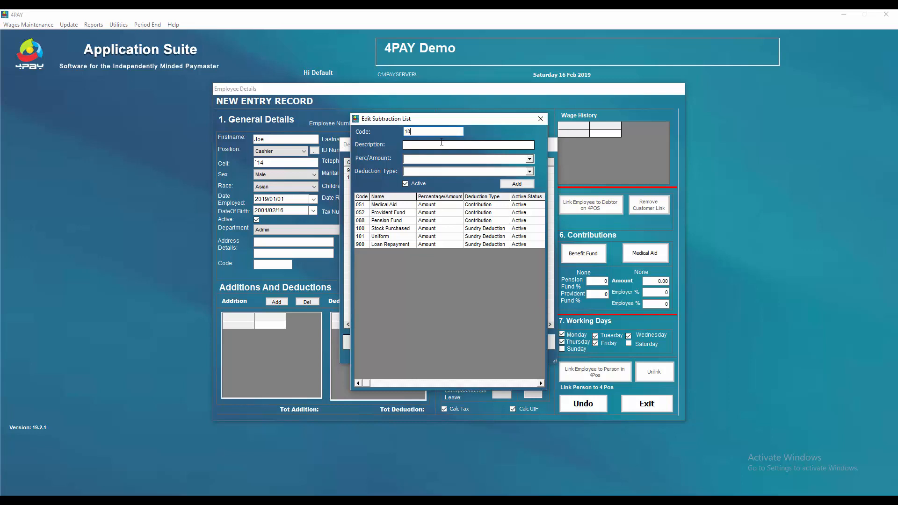
left_click(441, 142)
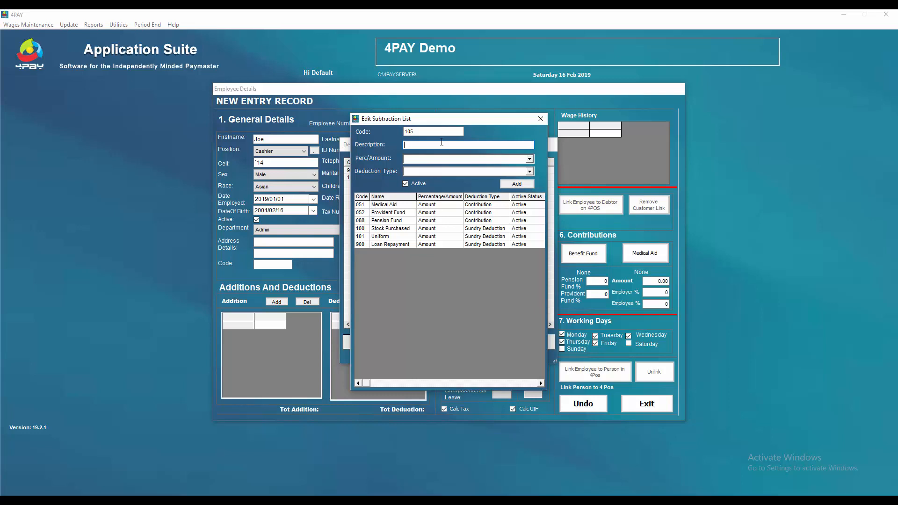
left_click(529, 159)
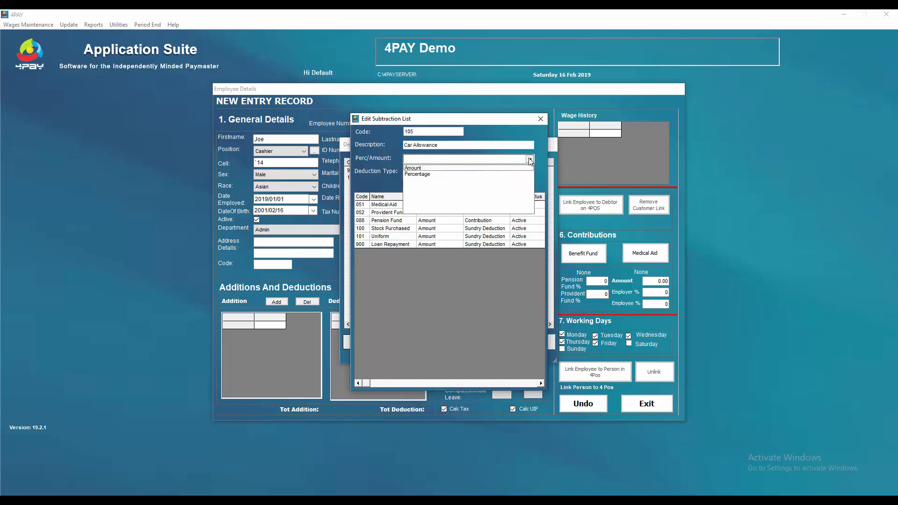
left_click(447, 168)
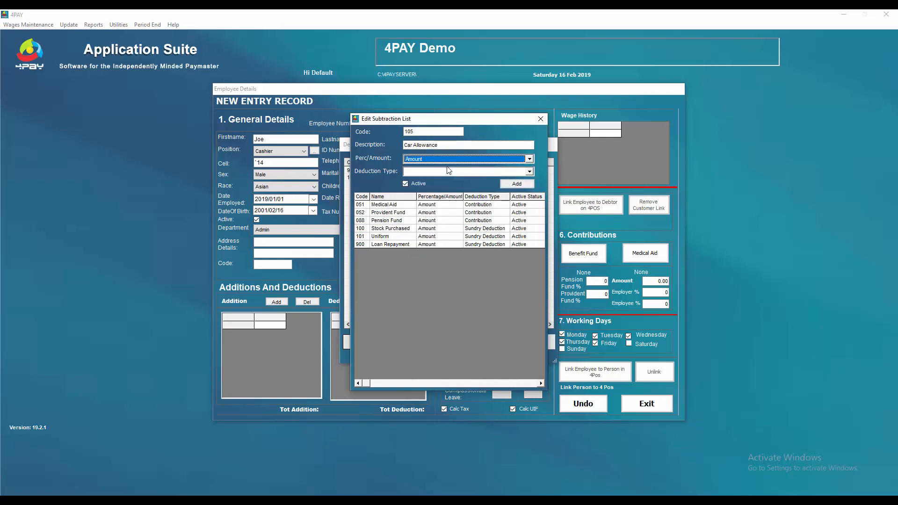
left_click(528, 172)
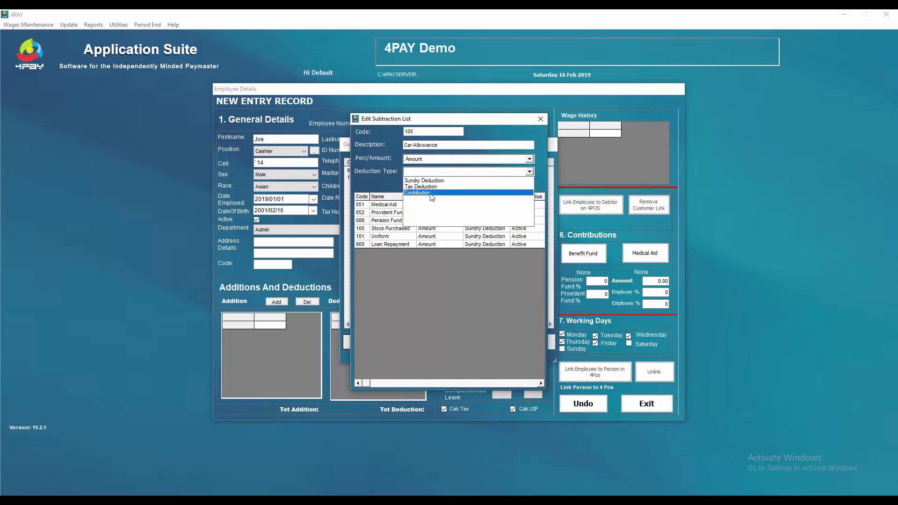
left_click(434, 181)
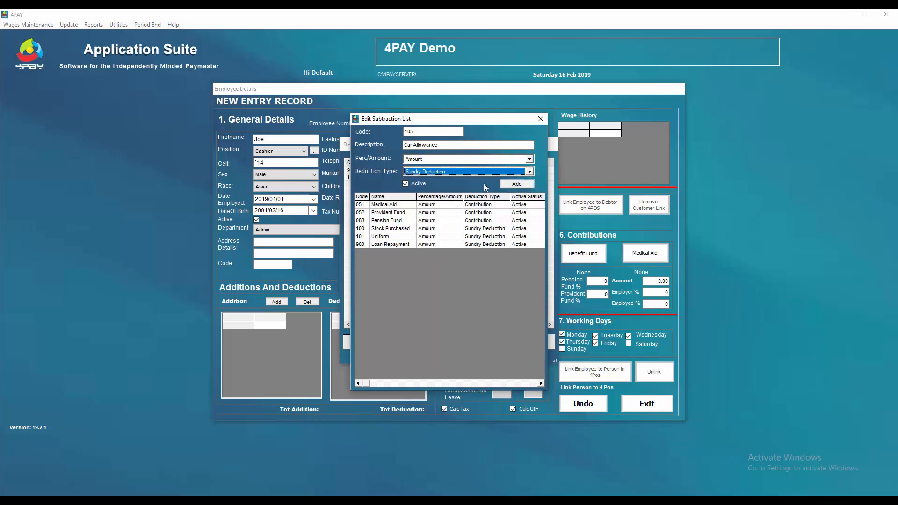
- Change the new deduction's description to Workers Union, add it and close the deductions list
left_click_drag(445, 145, 360, 150)
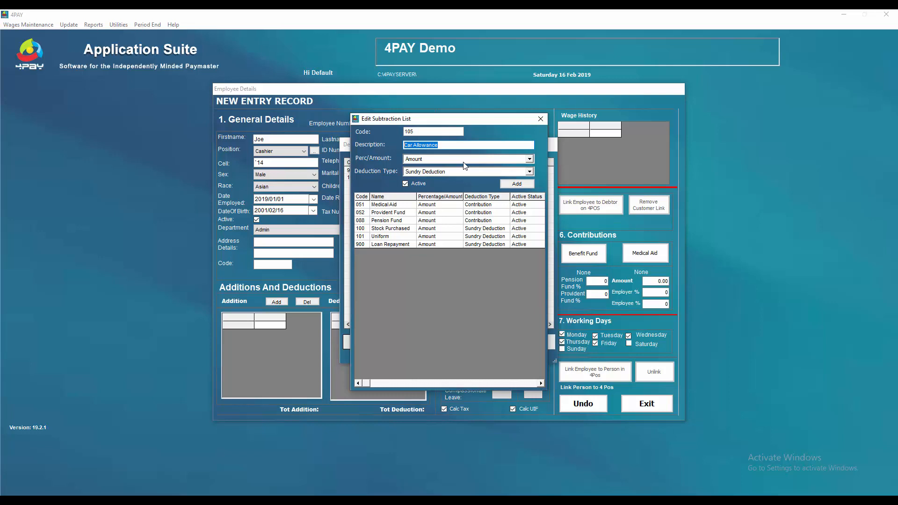
type("Workers Union")
left_click(516, 183)
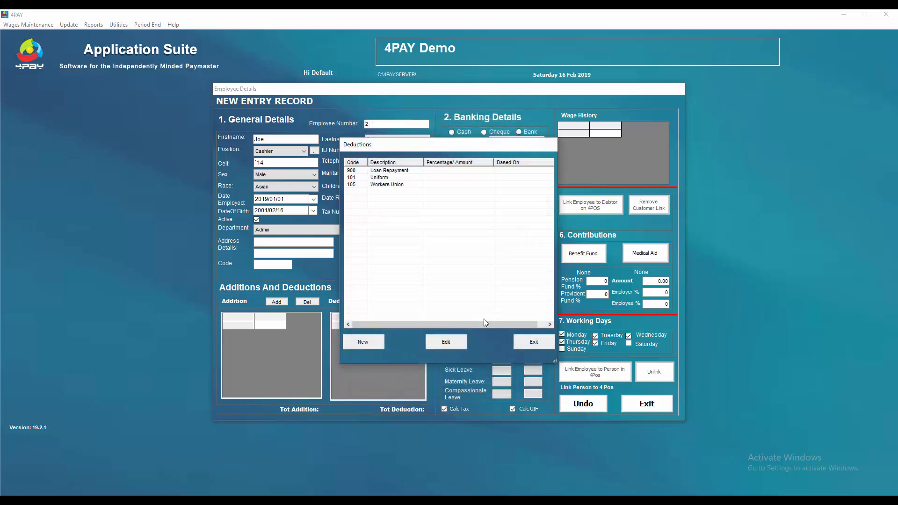
left_click(537, 343)
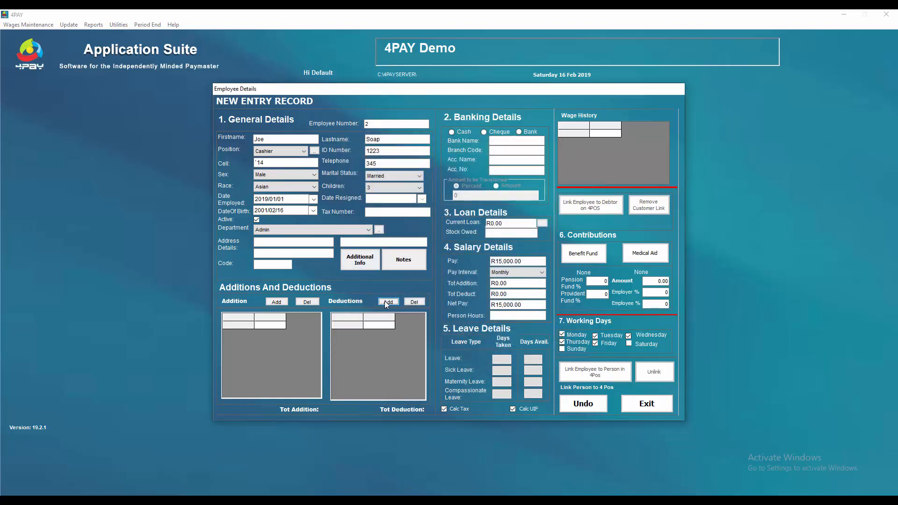
- Assign the Workers Union deduction to the new employee with an amount of R100.00
left_click(388, 302)
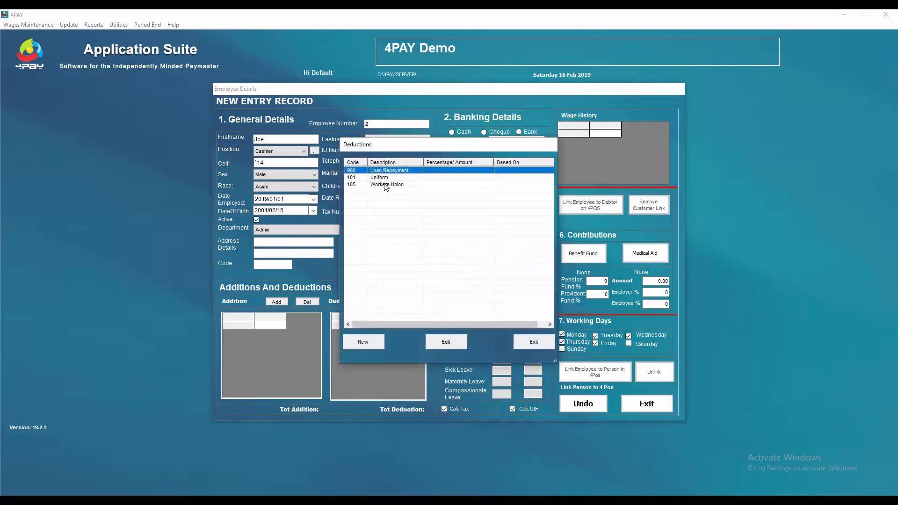
double_click(385, 185)
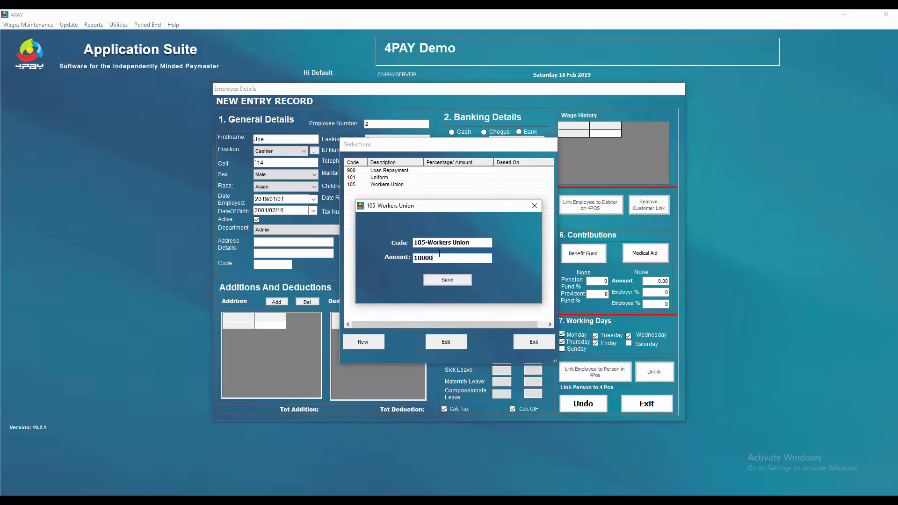
key("Tab")
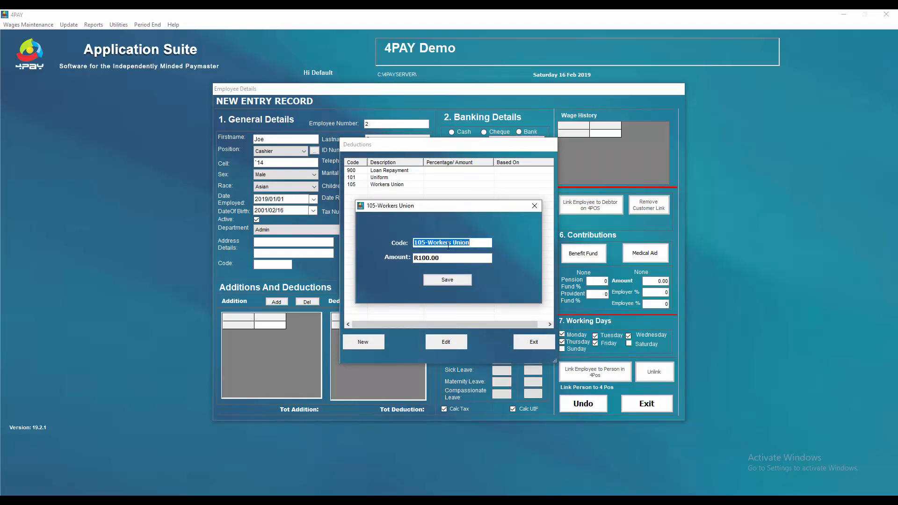
left_click(449, 279)
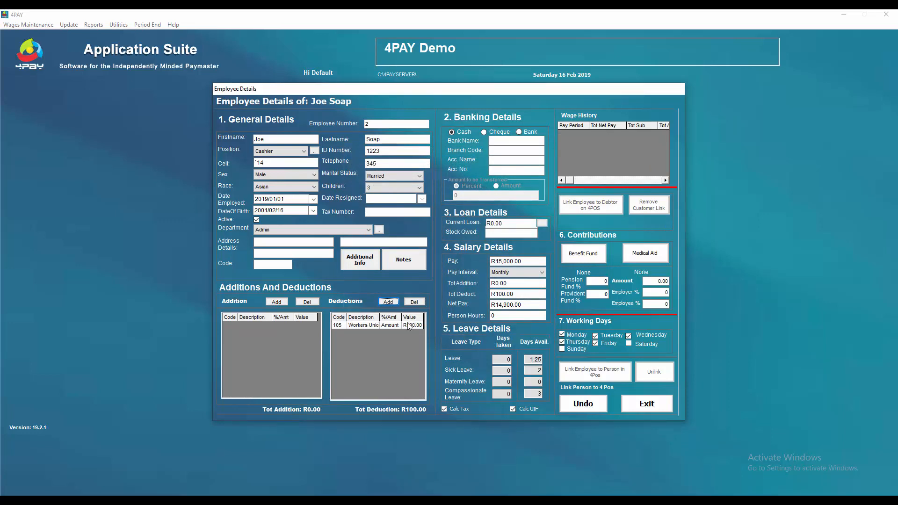
- Assign the Overtime Allowance addition to the employee with an amount of R100.00
left_click(283, 302)
left_click(393, 176)
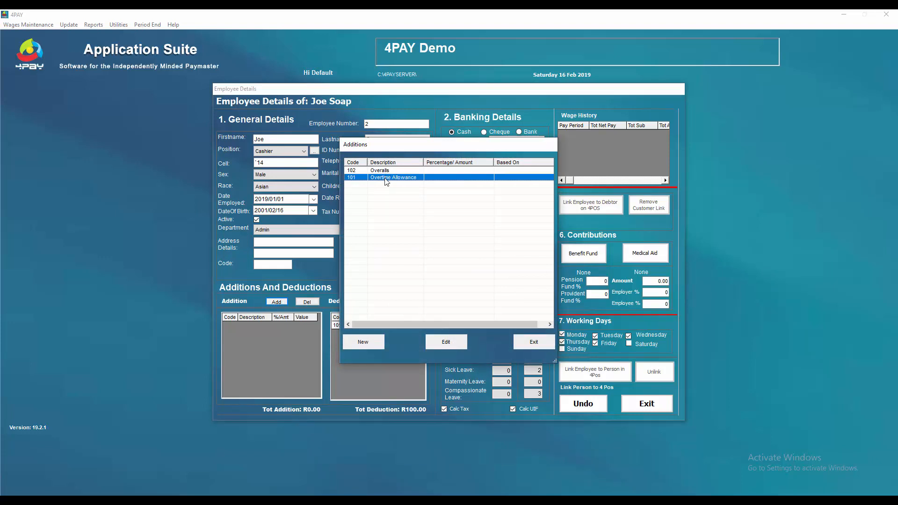
double_click(388, 178)
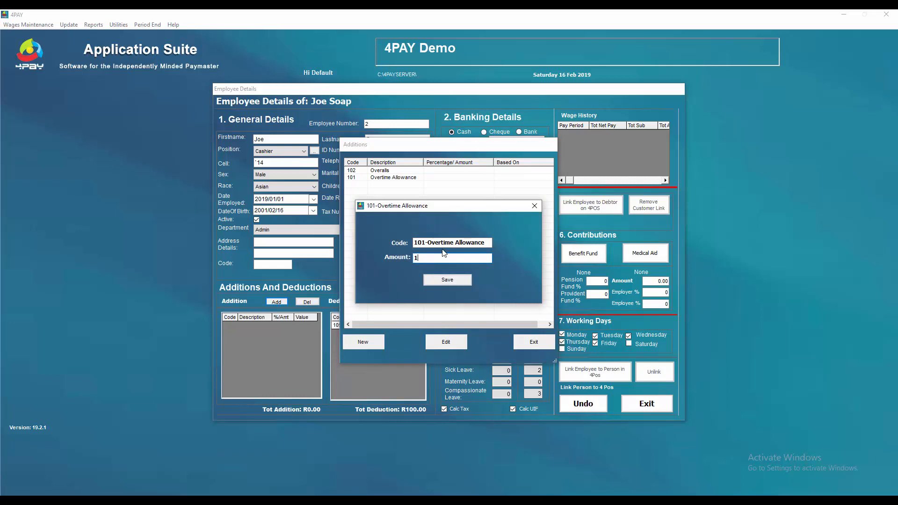
key("Tab")
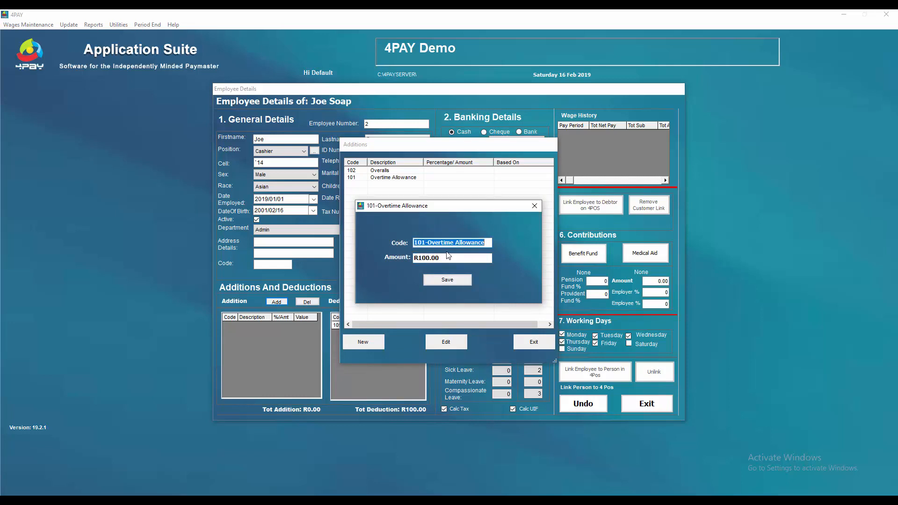
left_click(447, 279)
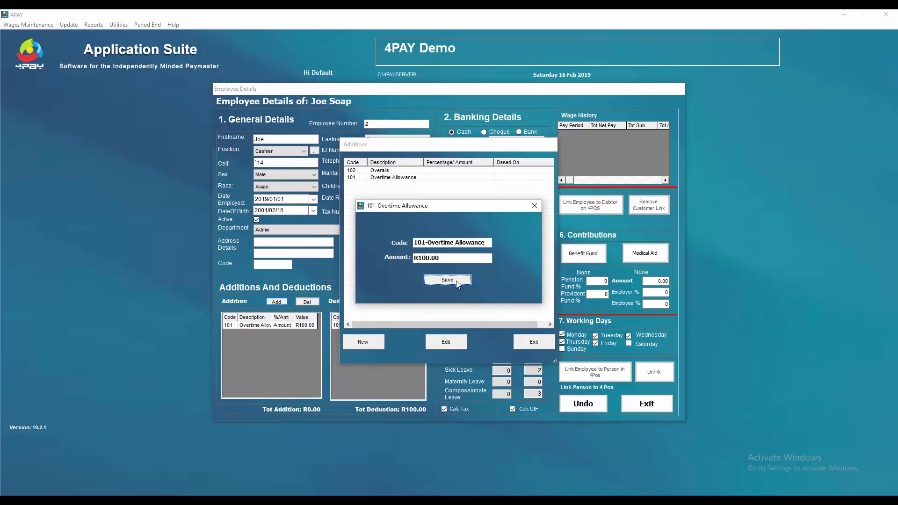
- Assign the Overalls addition to the employee with an amount of R300.00
left_click(276, 301)
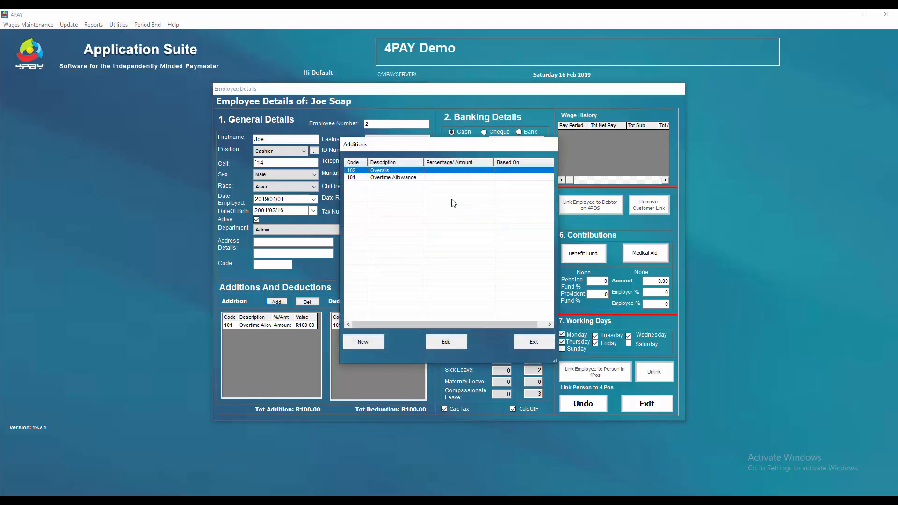
double_click(397, 171)
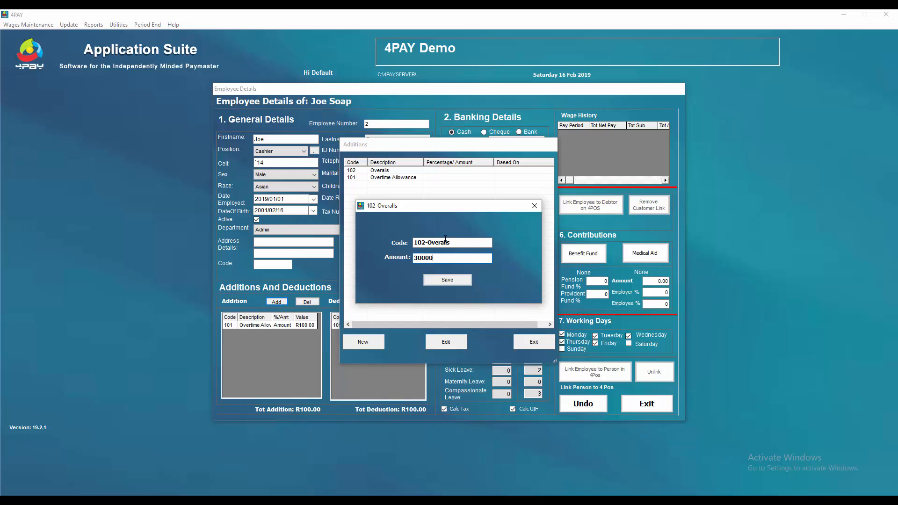
key("Tab")
left_click(466, 283)
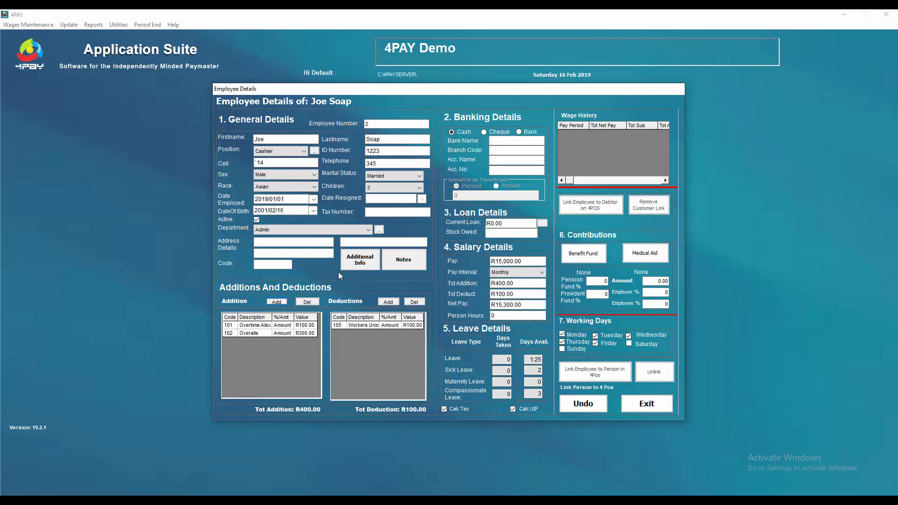
- Replace the employee's cell number in the general details
left_click(279, 161)
type("082143")
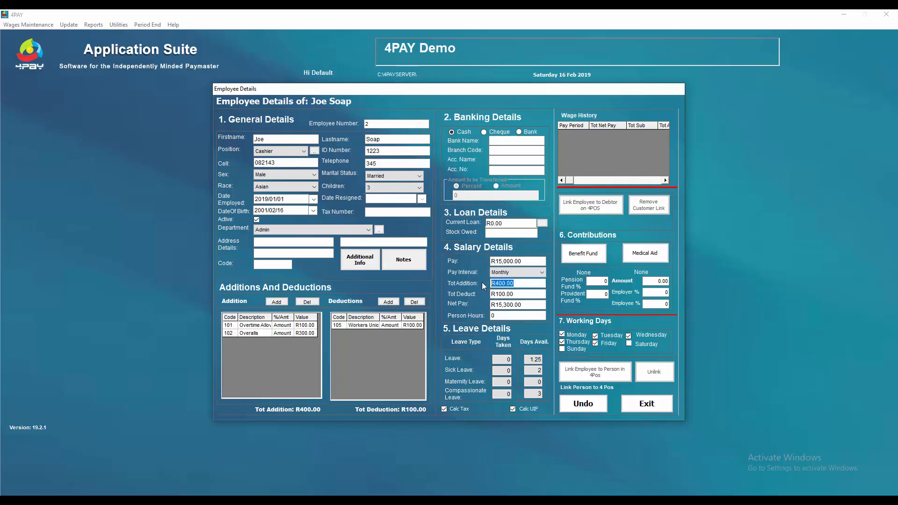
- Review the new employee's total addition, total deduction and net pay, and close the employee details and staff list
key("Tab")
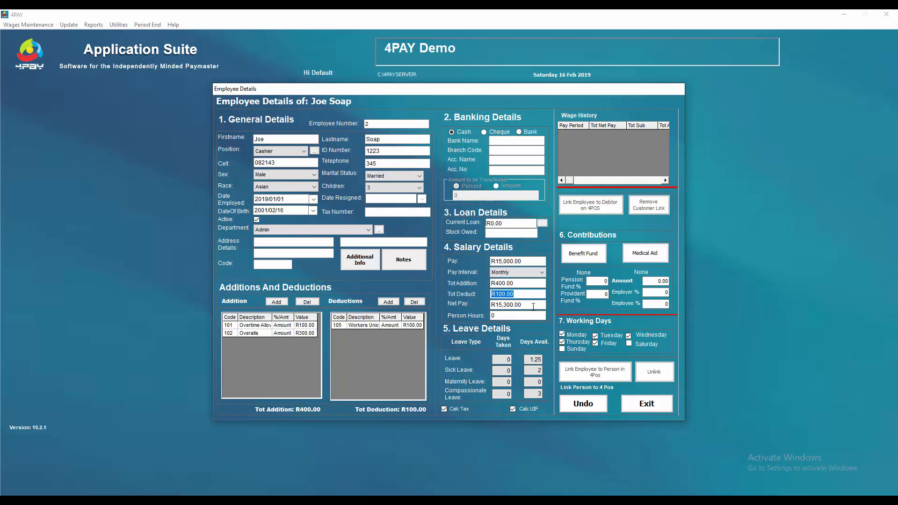
key("Tab")
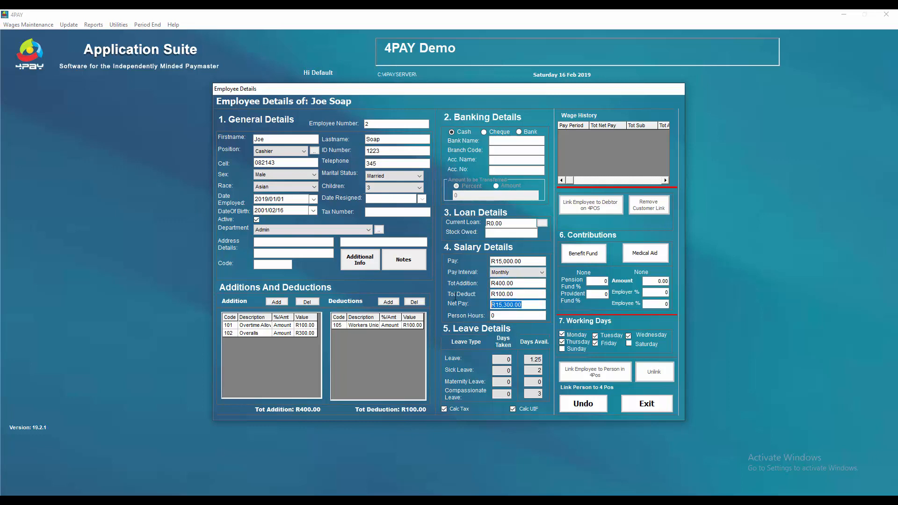
left_click(658, 406)
left_click(544, 399)
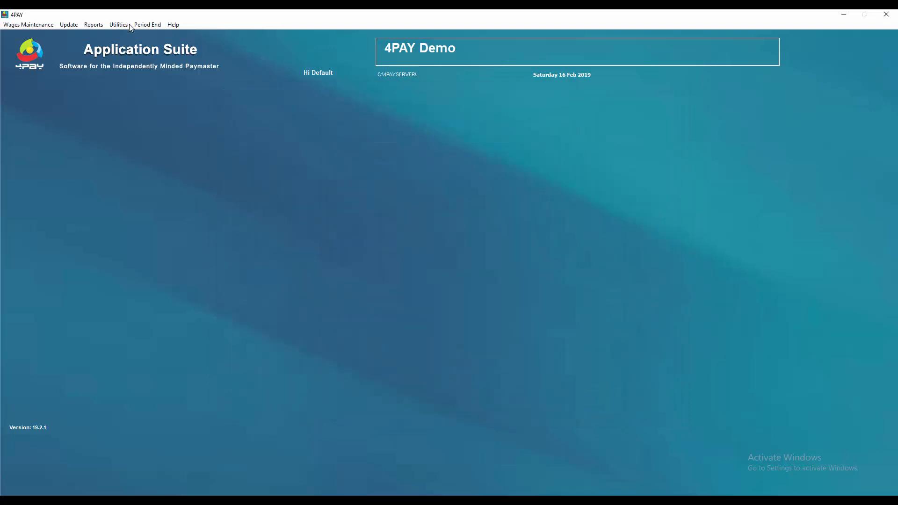
- Record 180 hours worked for the first employee in the periodic inputs and close the wage calculation and staff list
left_click(28, 25)
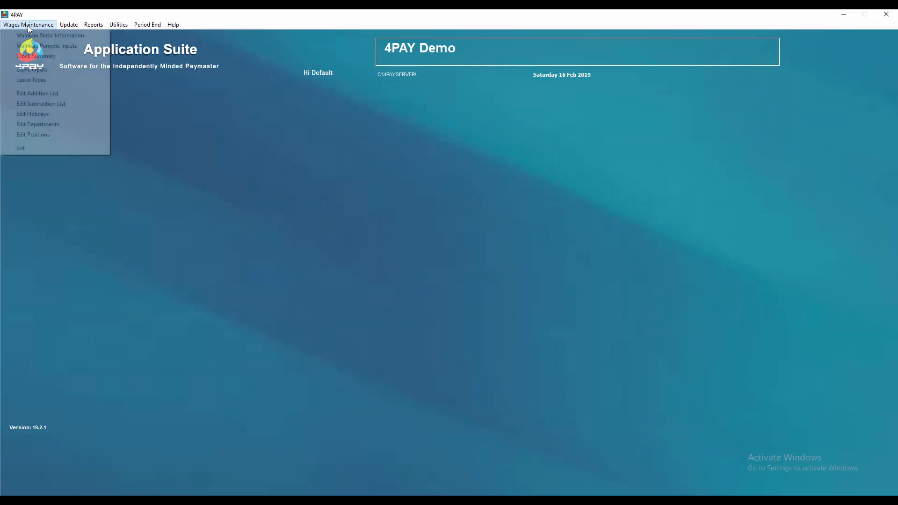
left_click(56, 45)
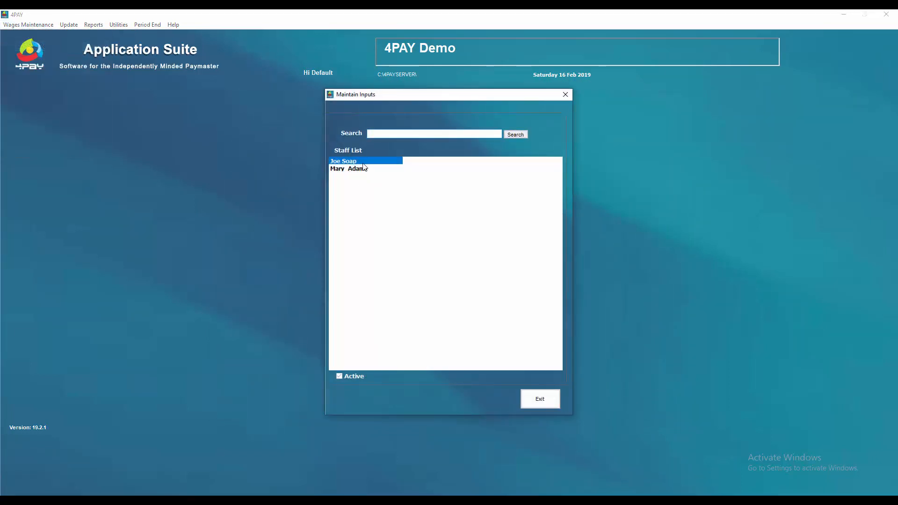
double_click(362, 164)
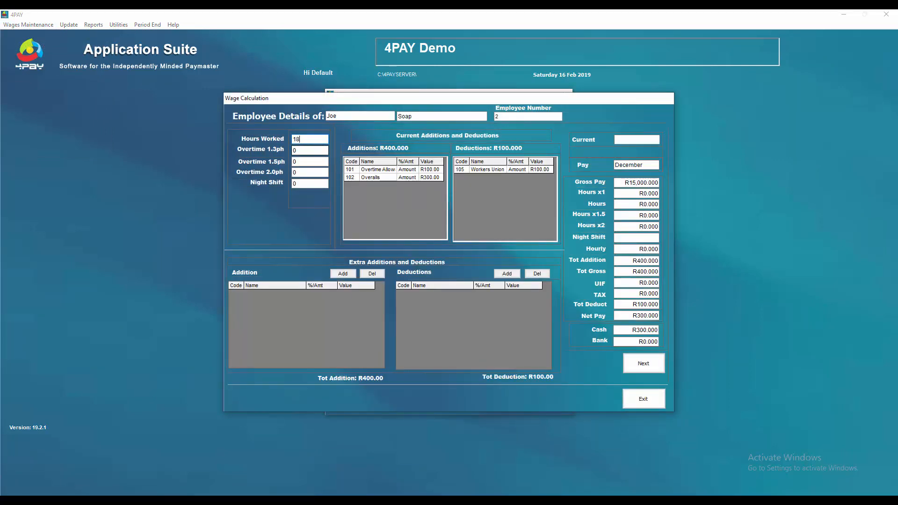
key("Tab")
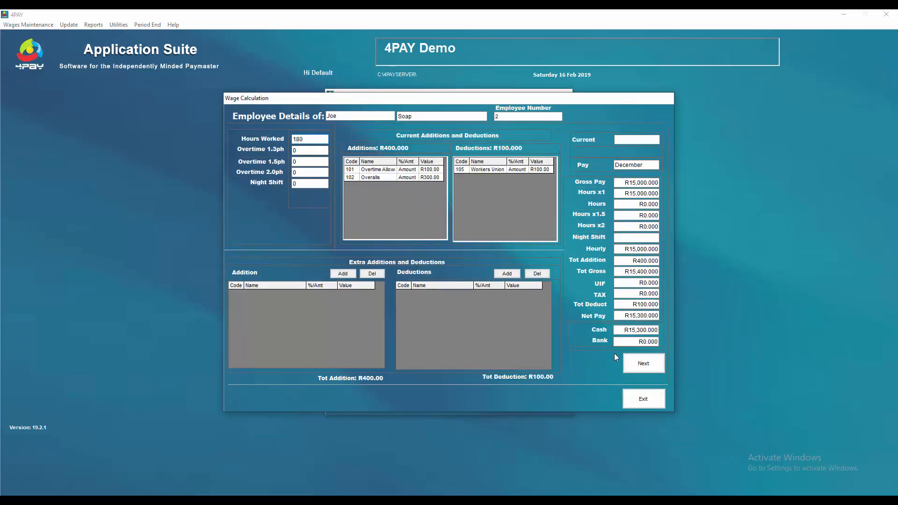
left_click(644, 398)
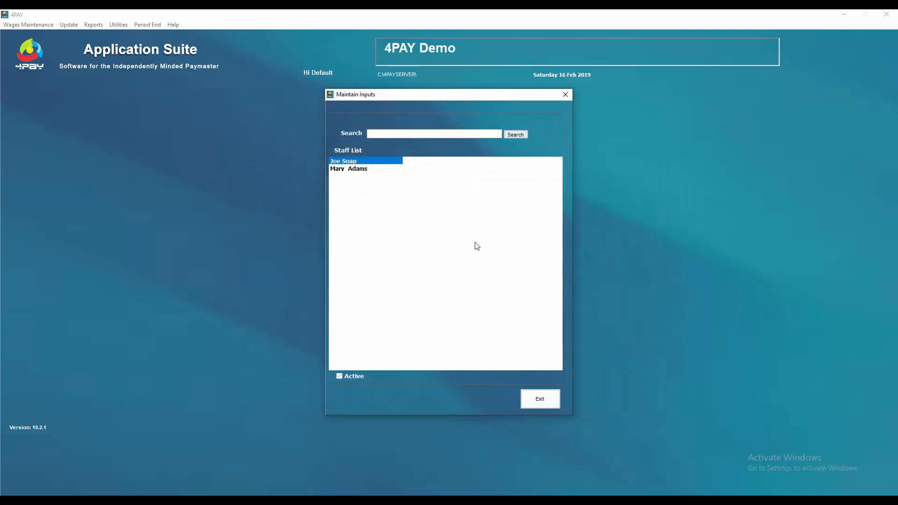
left_click(546, 400)
- Run the wage period update, view the generated report and close it
left_click(69, 26)
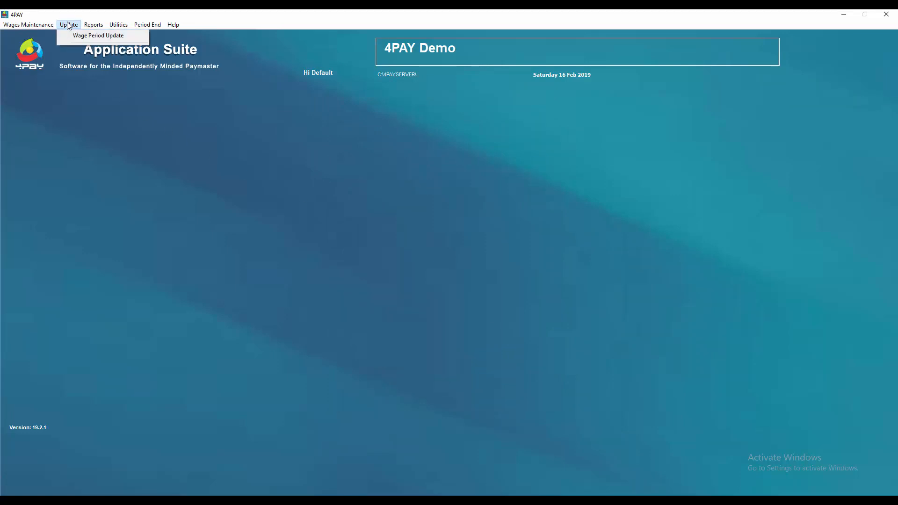
left_click(77, 35)
left_click(428, 286)
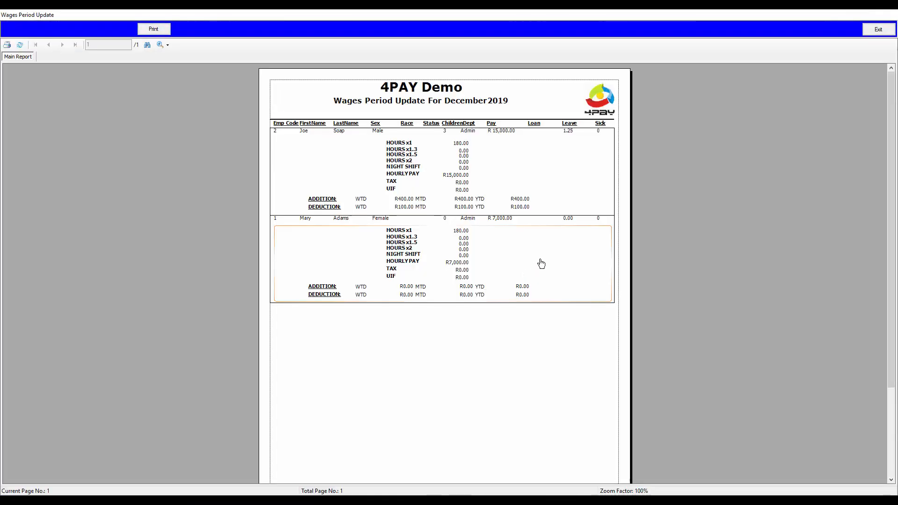
left_click(887, 28)
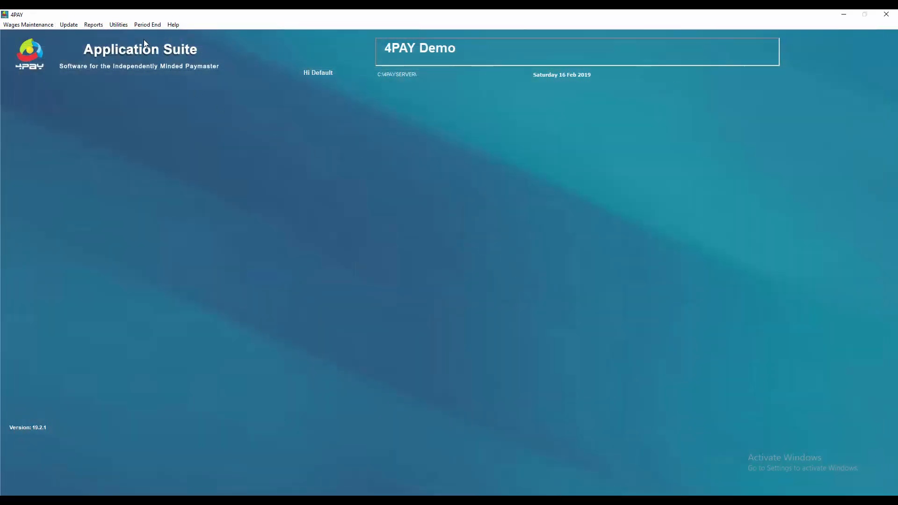
- Show the monthly wage slips for all employees, examine the first pay advice and close the report and its dialog
left_click(94, 24)
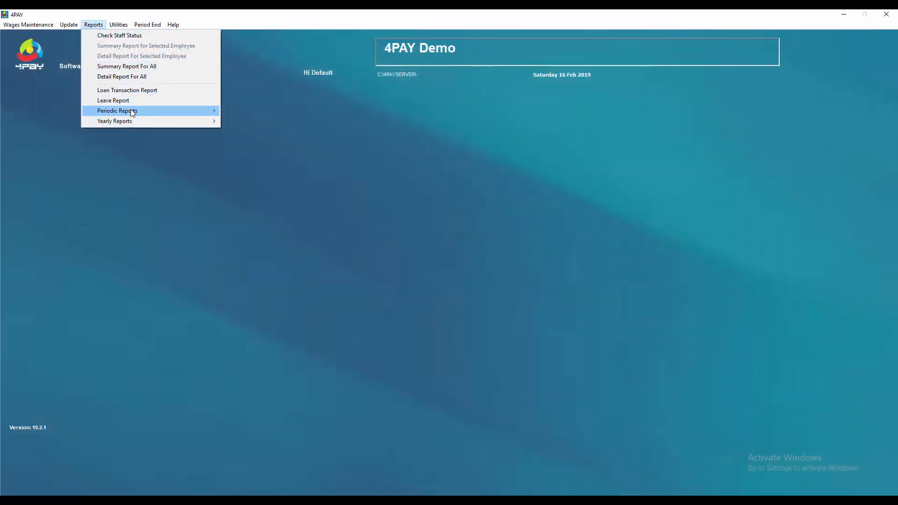
mouse_move(131, 110)
left_click(276, 110)
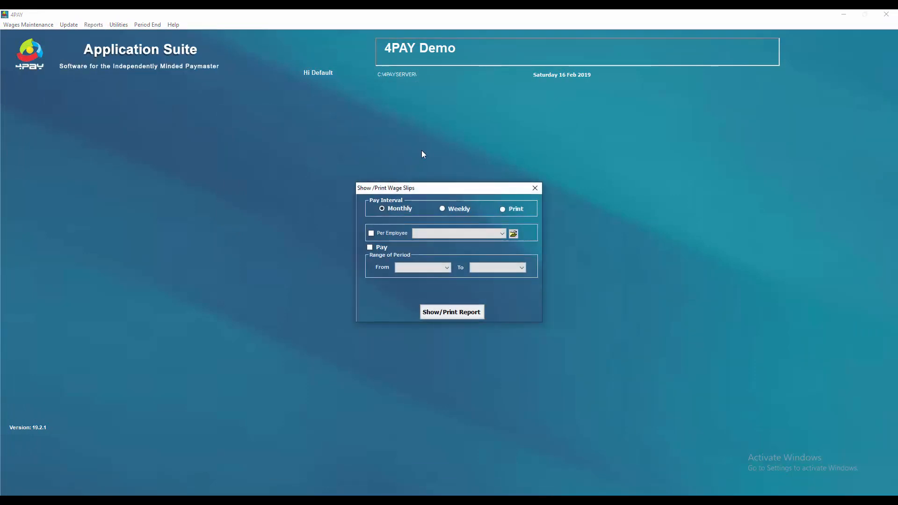
left_click(471, 316)
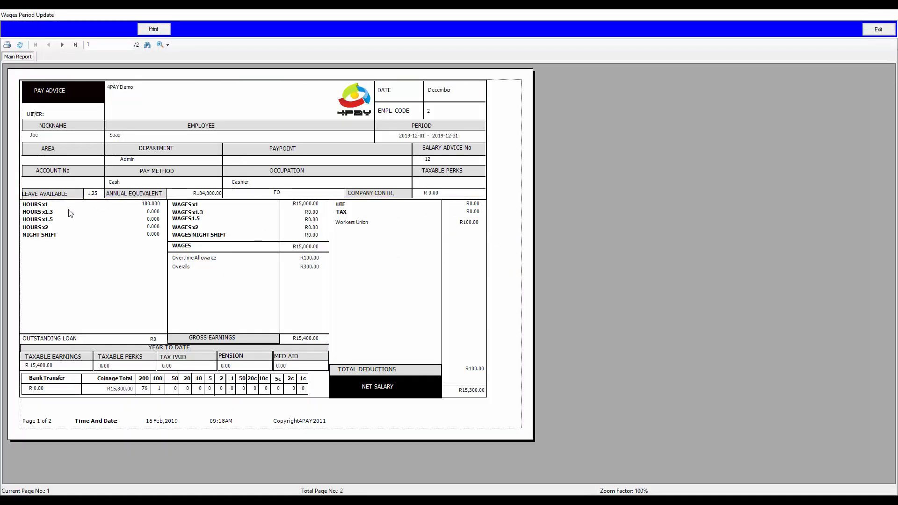
left_click(310, 248)
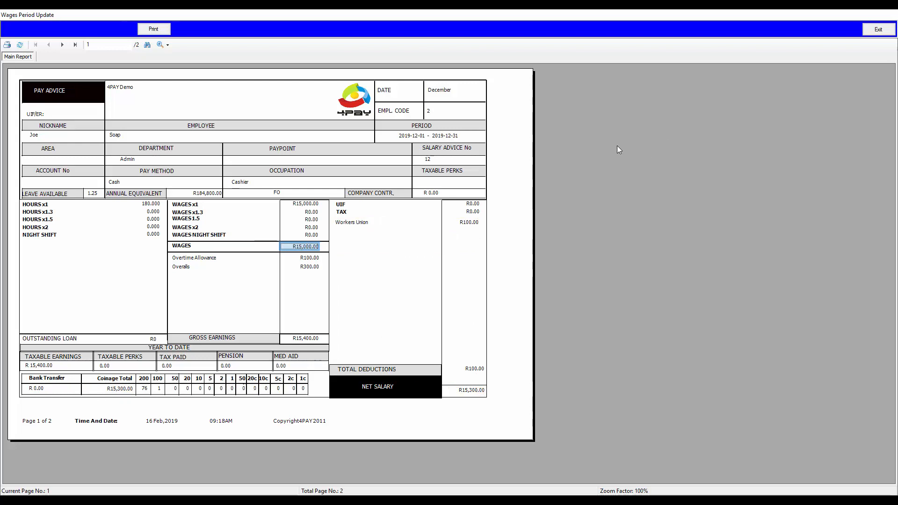
left_click(877, 30)
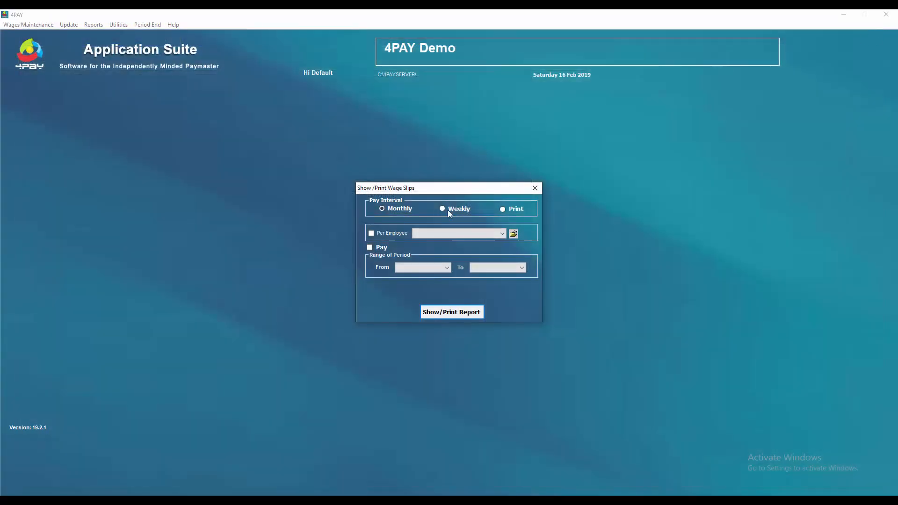
left_click(536, 189)
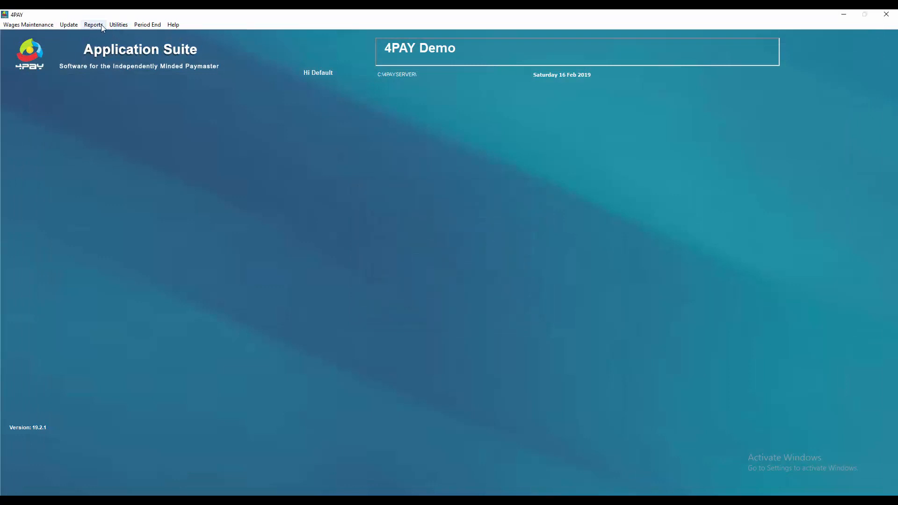
- Show the monthly Coinage Analysis Report for all employees, examine it and close the report and its dialog
left_click(100, 25)
mouse_move(128, 108)
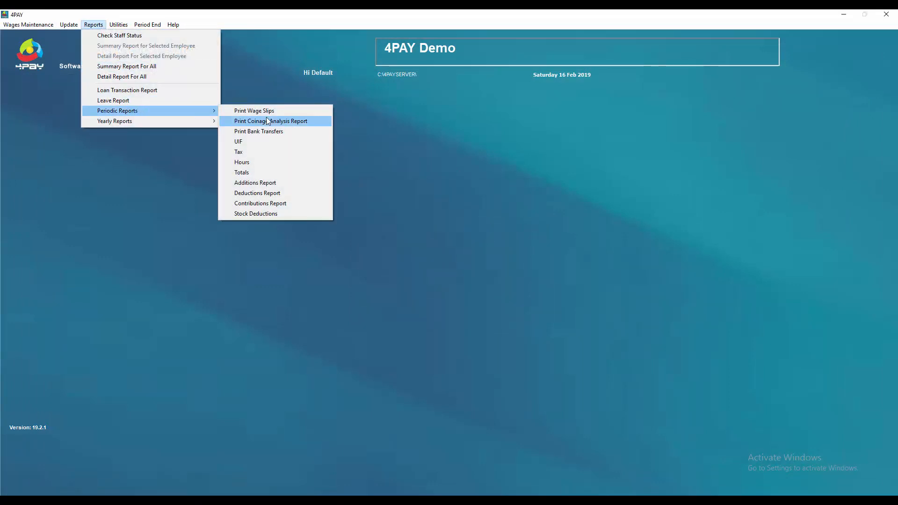
left_click(292, 123)
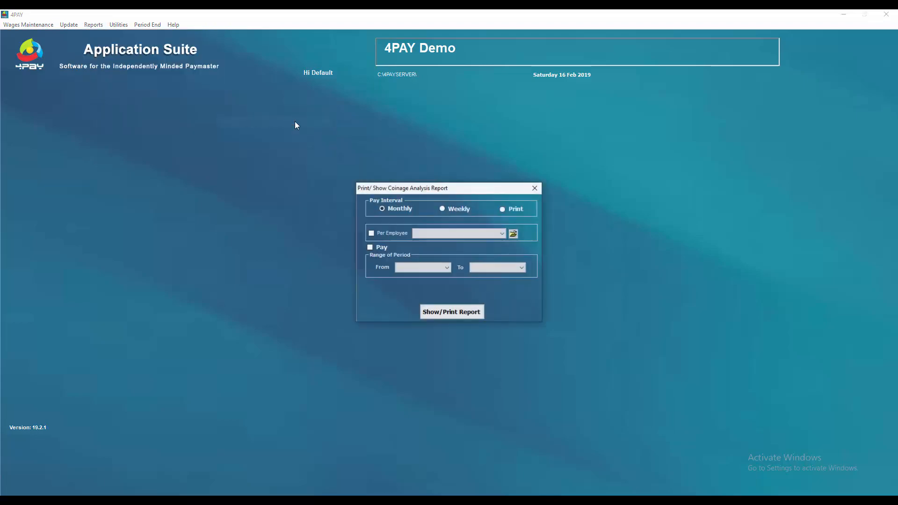
left_click(473, 311)
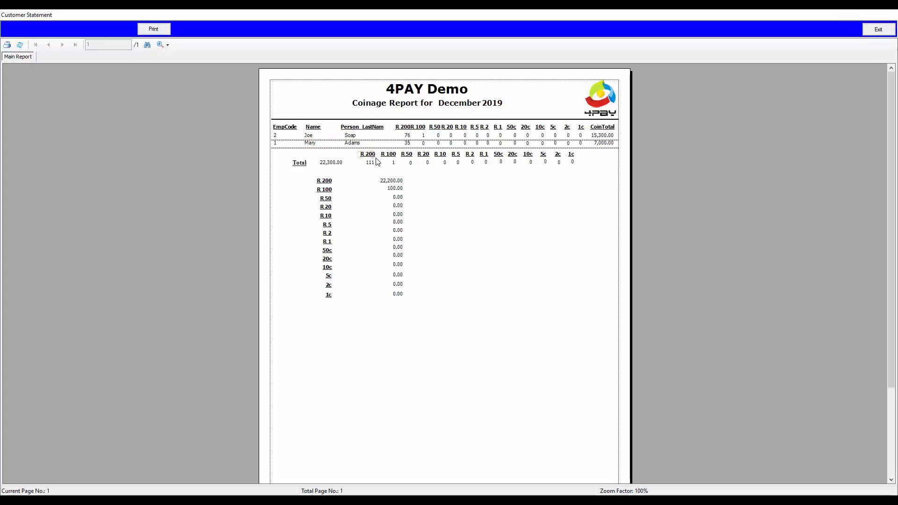
left_click(878, 29)
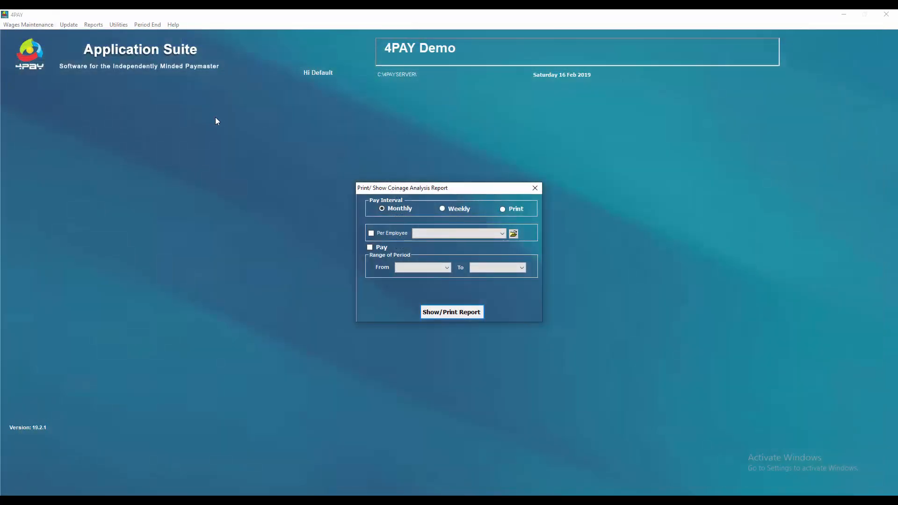
key("Escape")
- View the yearly IRP 5 tax certificate of the first employee in the staff list through to its end and close it
left_click(88, 26)
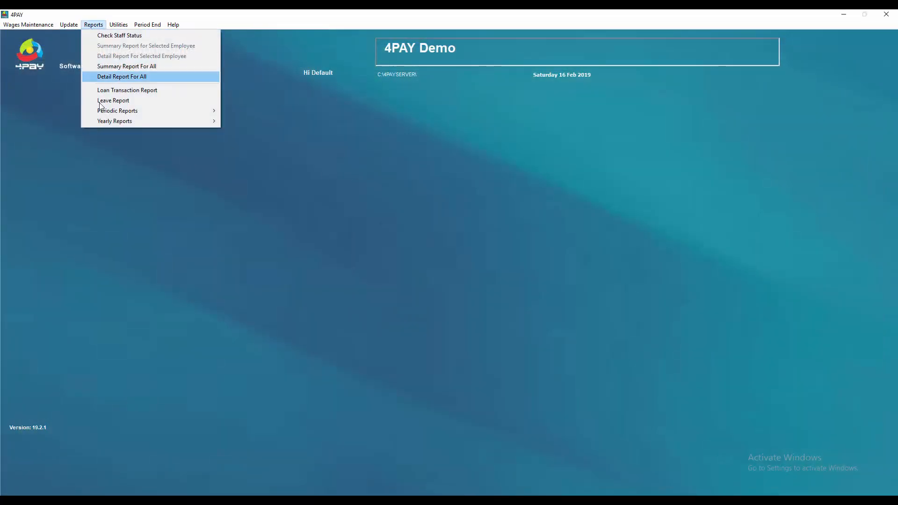
mouse_move(124, 122)
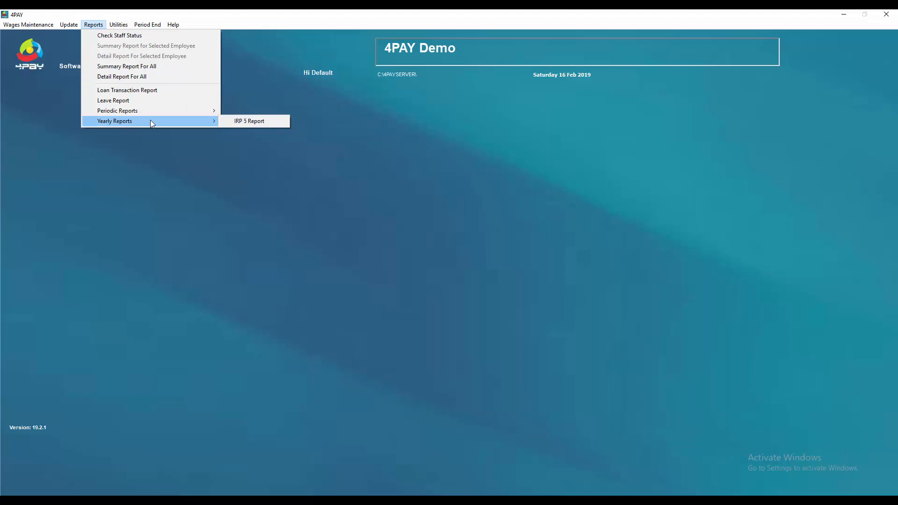
left_click(246, 121)
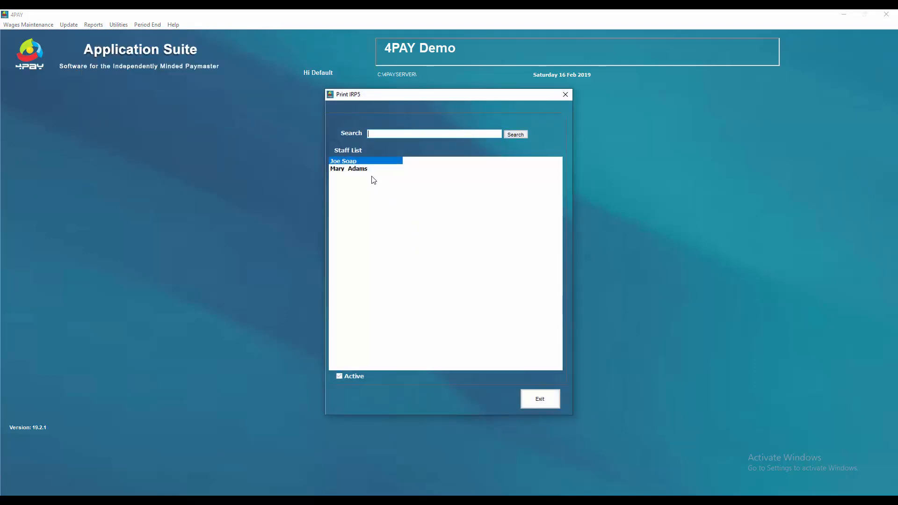
double_click(372, 161)
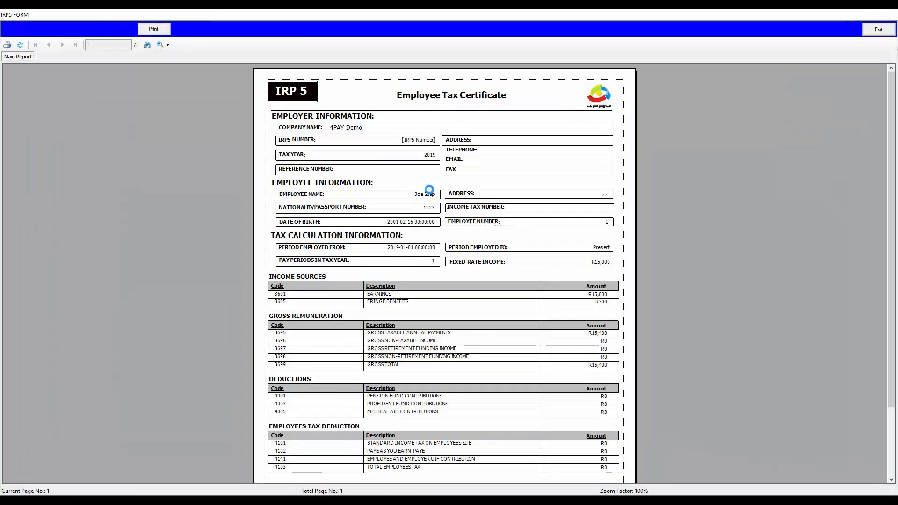
scroll(631, 216, "down", 3)
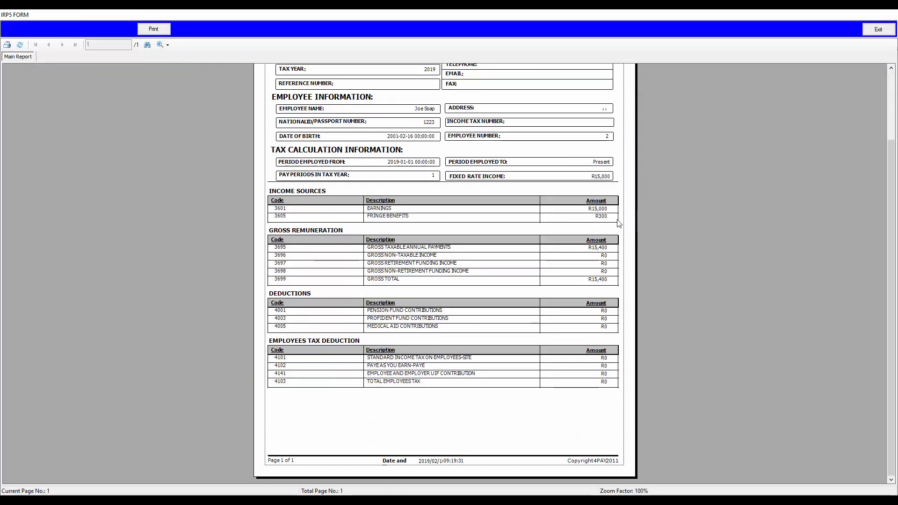
left_click(878, 30)
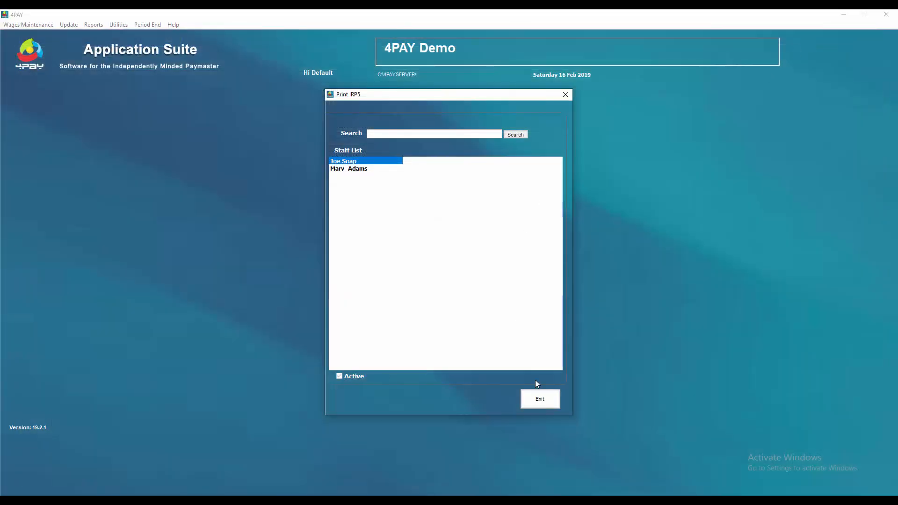
left_click(540, 399)
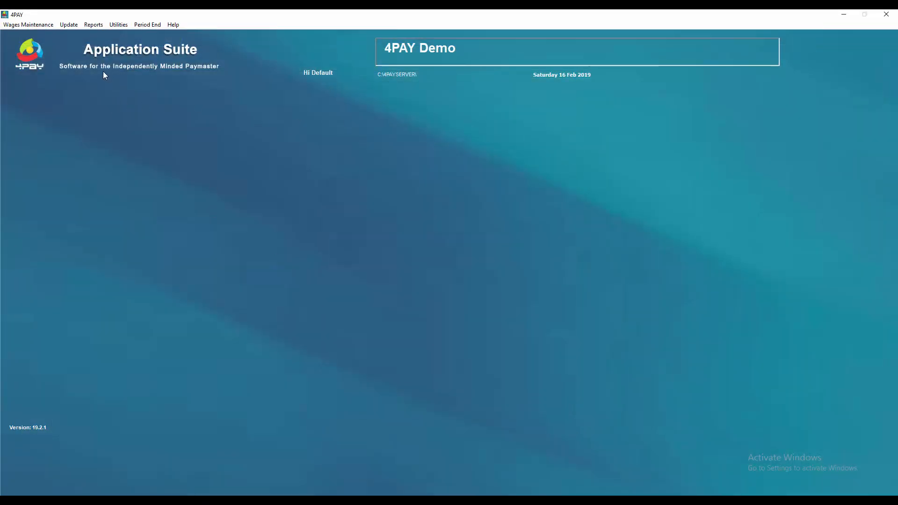
- Run the monthly period end process, including its data backup, through to completion
left_click(145, 25)
left_click(171, 35)
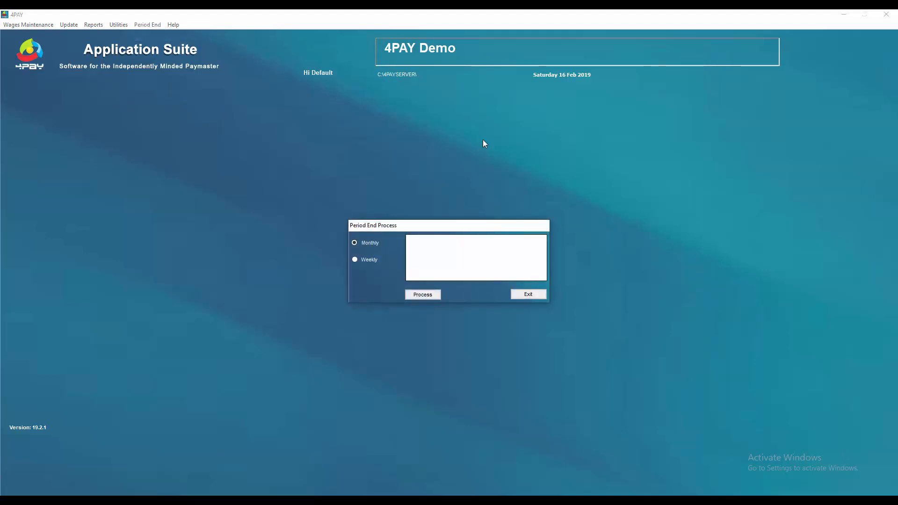
left_click(423, 295)
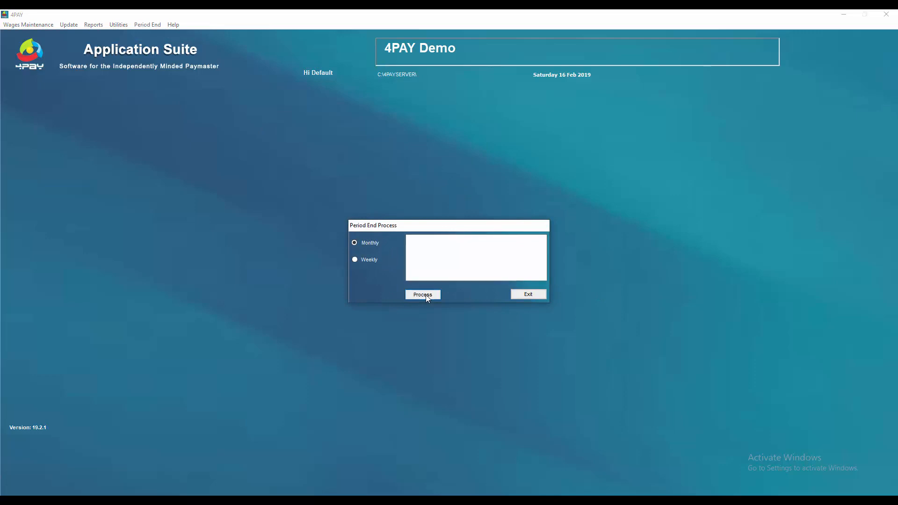
left_click(472, 290)
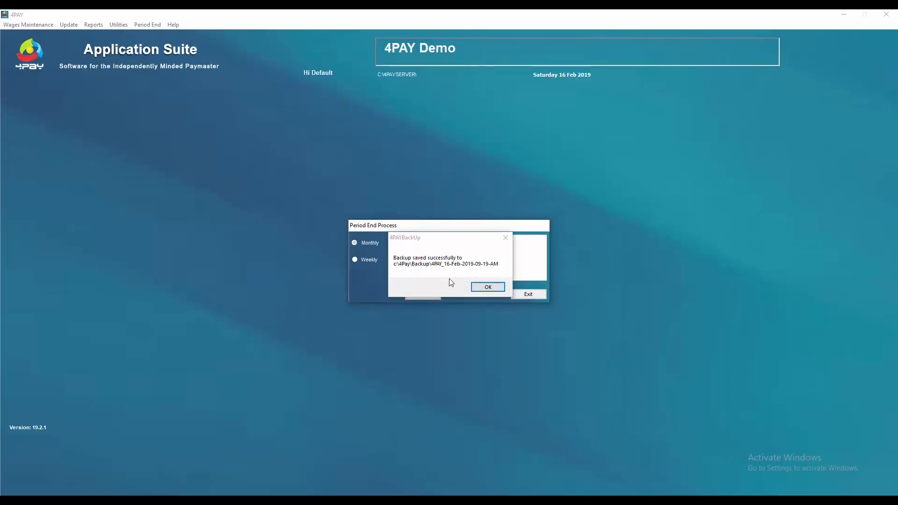
left_click(484, 286)
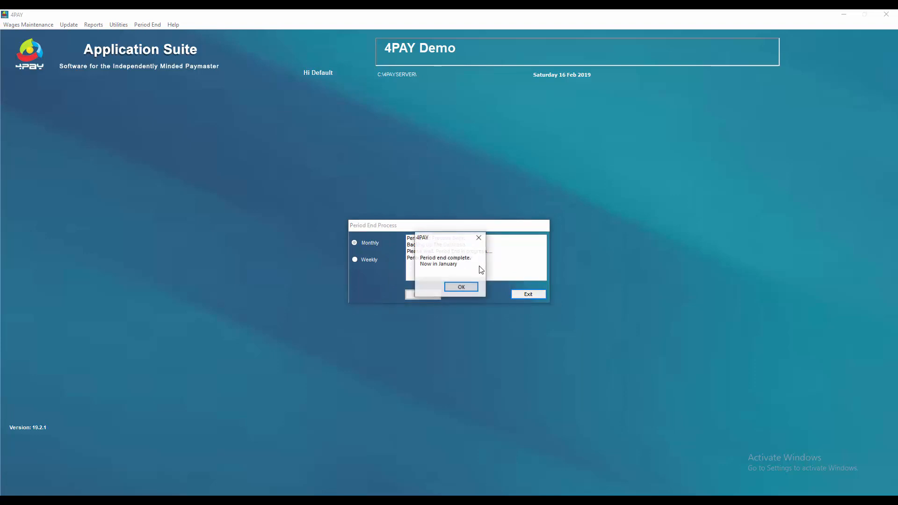
left_click(459, 287)
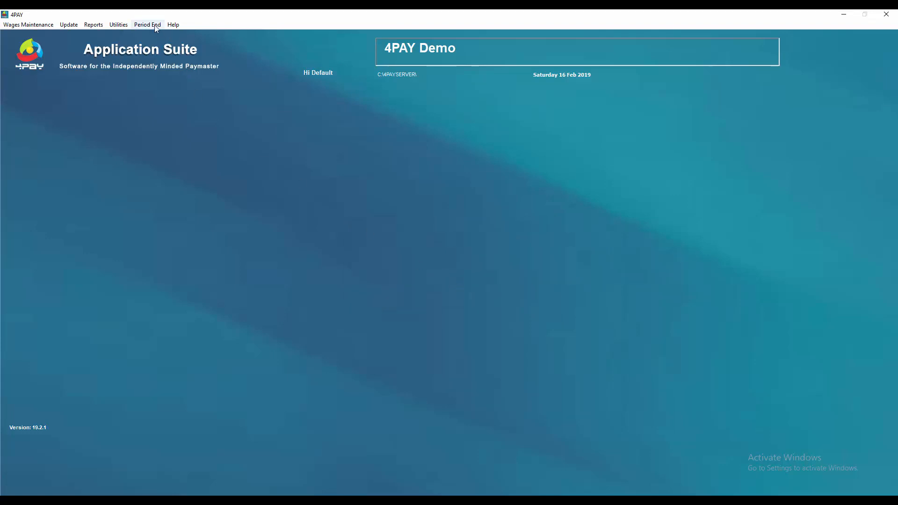
- Locate the Restore Backup option among the utilities
left_click(112, 25)
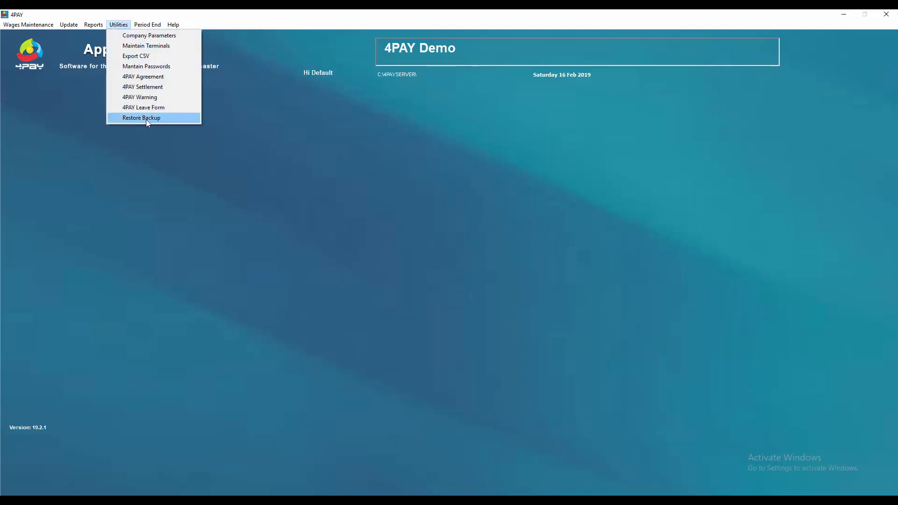